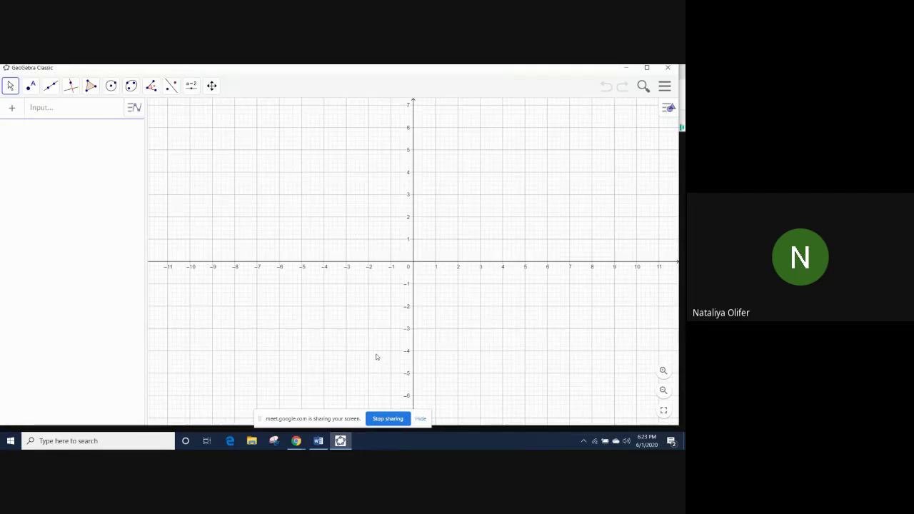
Turn off the axes and the grid in the Graphics view's context menu
left_click(420, 419)
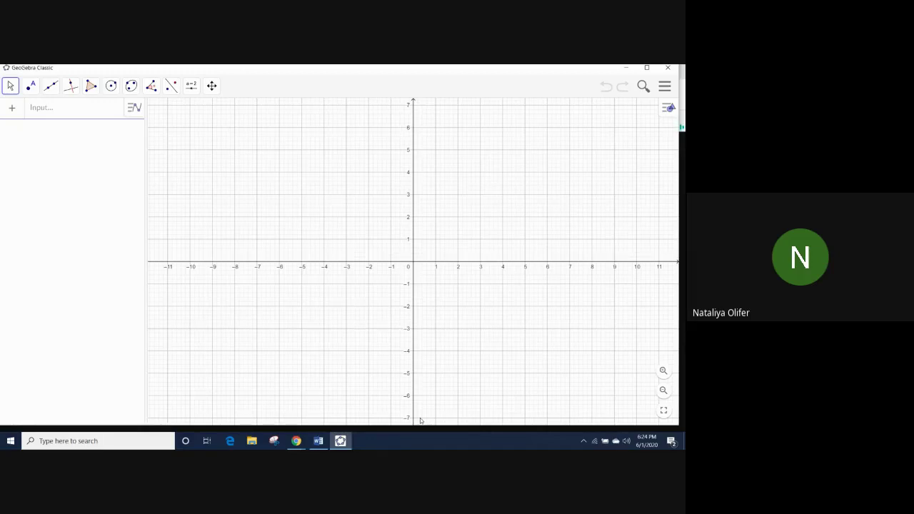
right_click(476, 227)
left_click(483, 242)
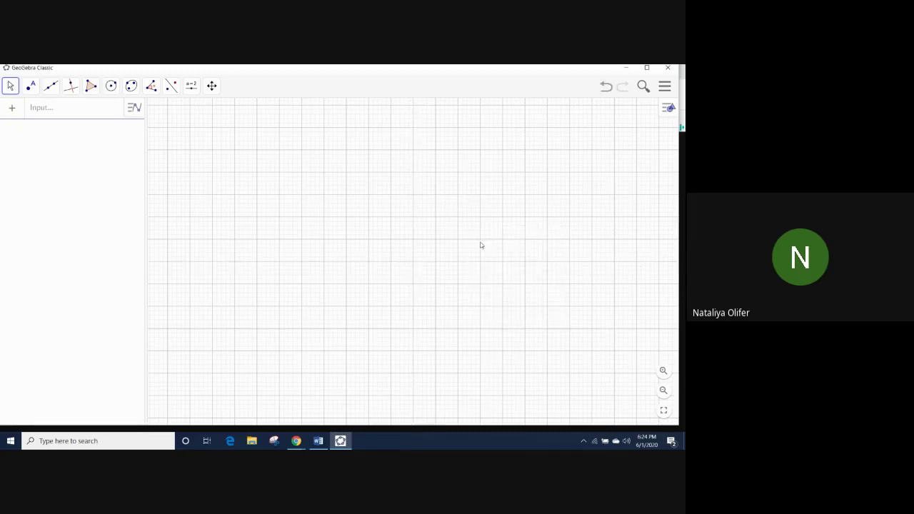
right_click(479, 244)
left_click(485, 272)
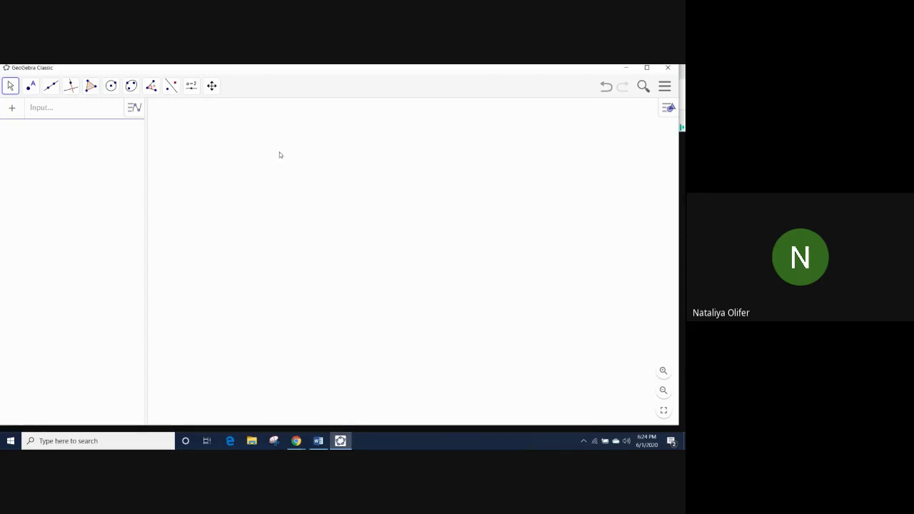
Draw circle c with Circle with Center through Point, centred at A and passing through B
left_click(108, 93)
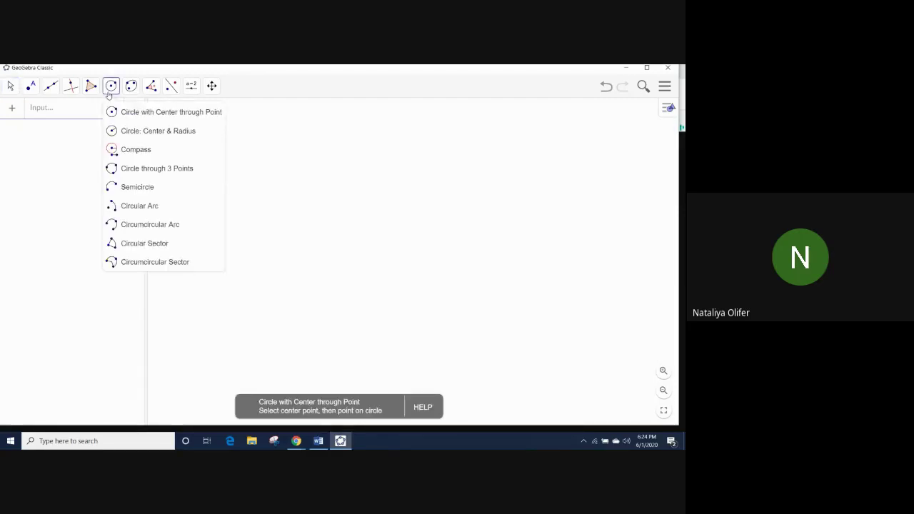
left_click(140, 114)
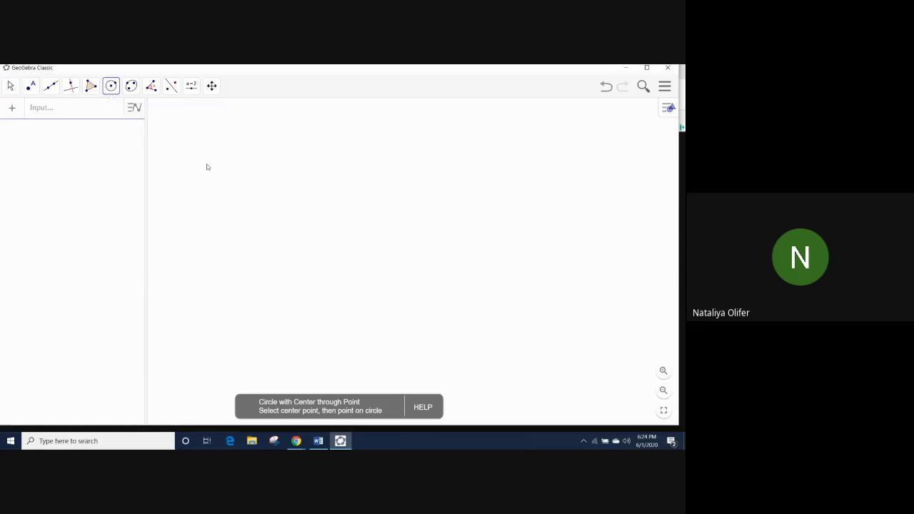
left_click(406, 274)
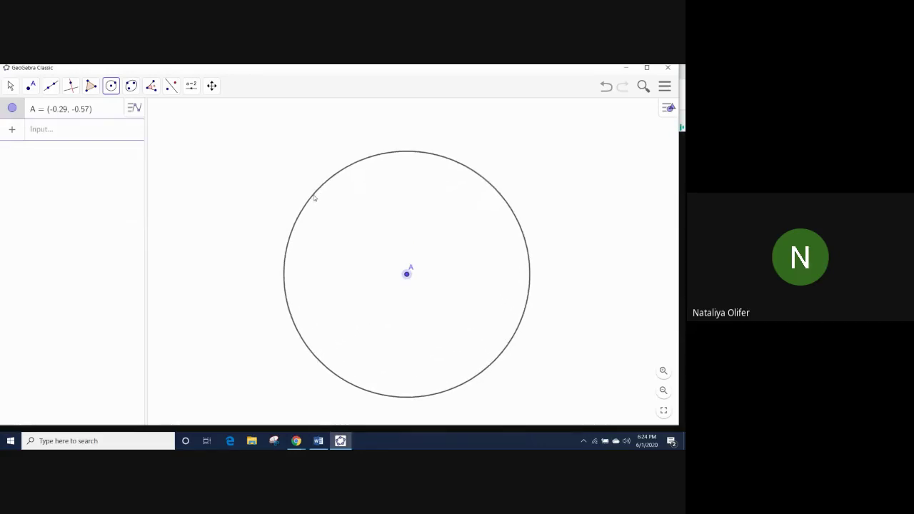
left_click(314, 196)
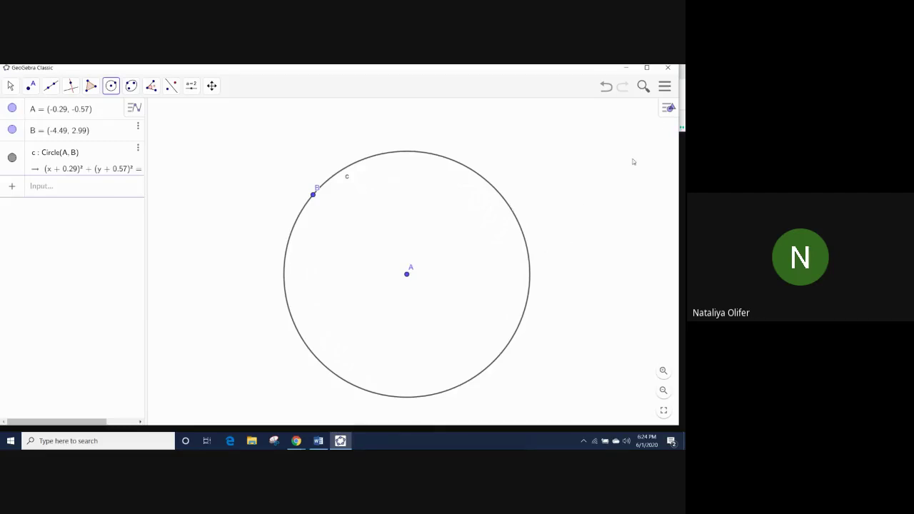
left_click(665, 87)
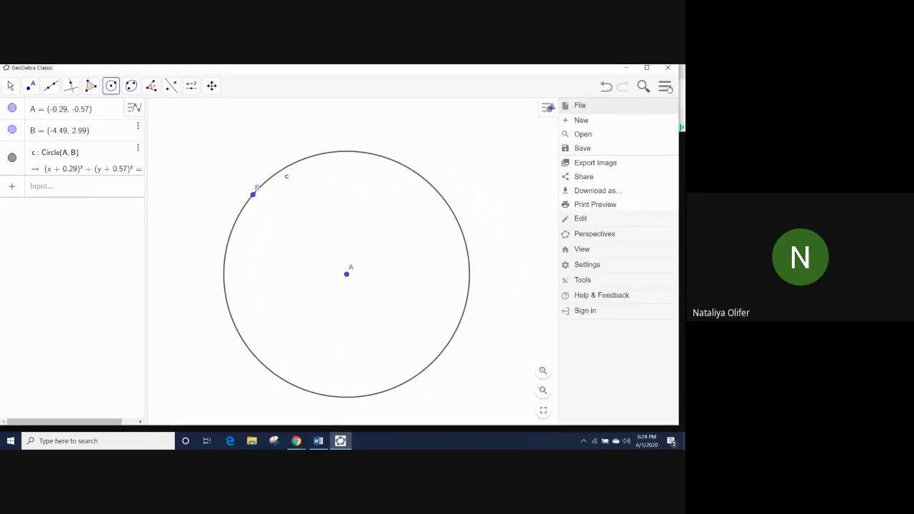
Set Labeling to No New Objects in Settings and close the panel
left_click(587, 264)
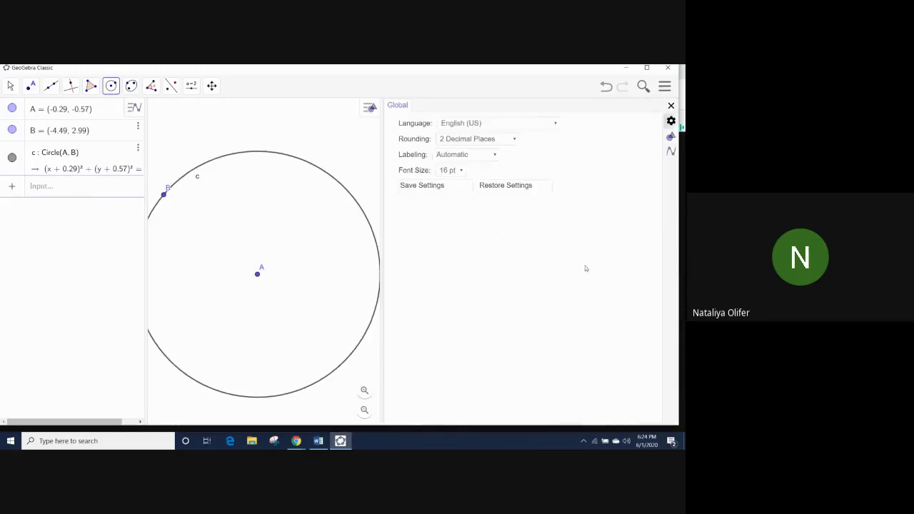
left_click(458, 159)
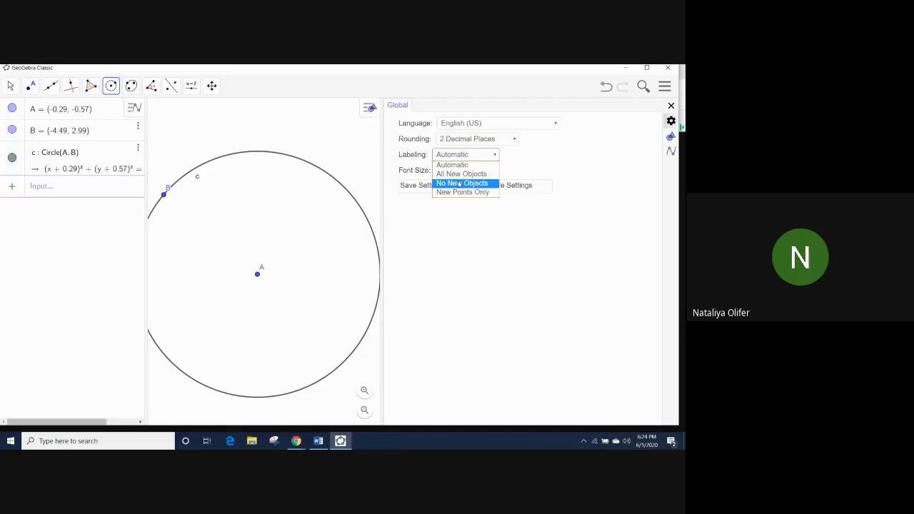
left_click(459, 184)
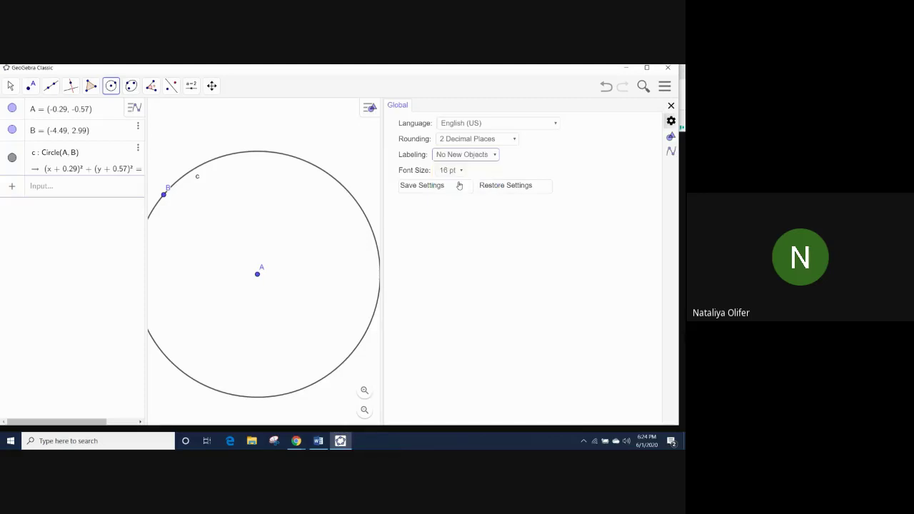
left_click(670, 105)
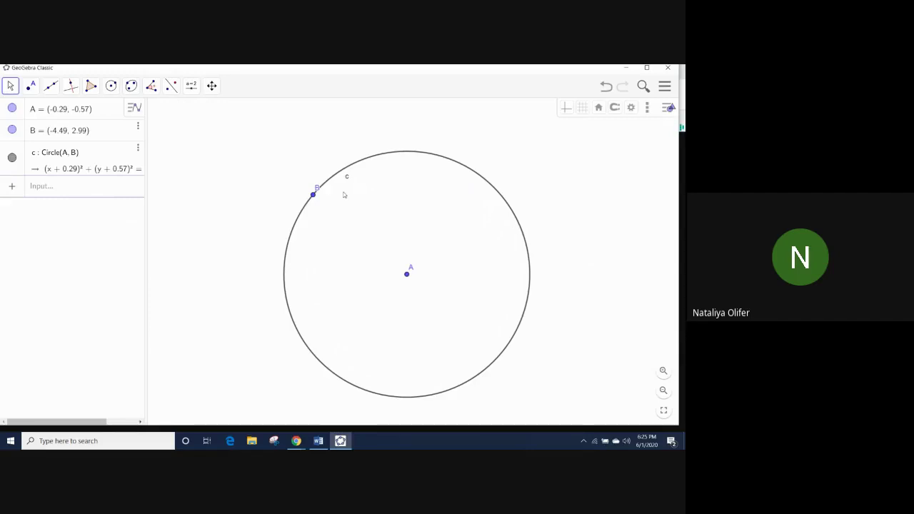
With the Semicircle tool, draw three semicircles from A to the circle's top, right and lower right
left_click(112, 87)
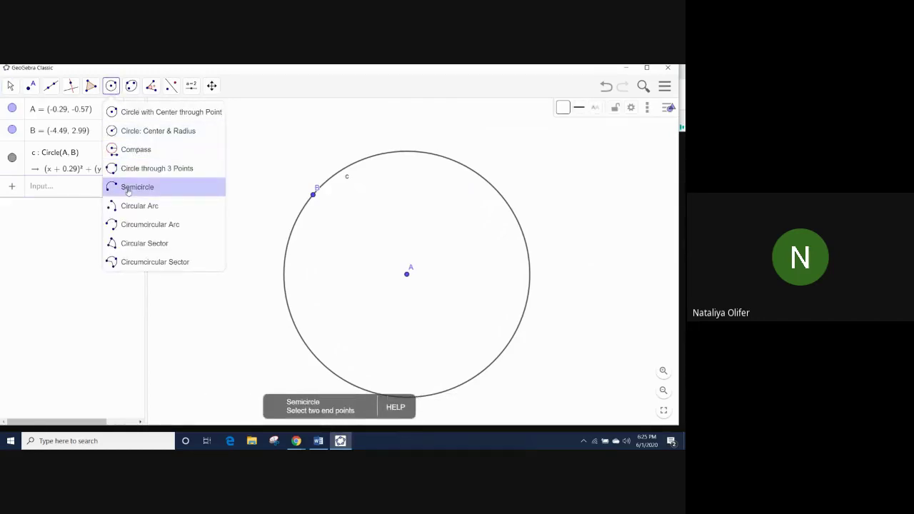
left_click(128, 190)
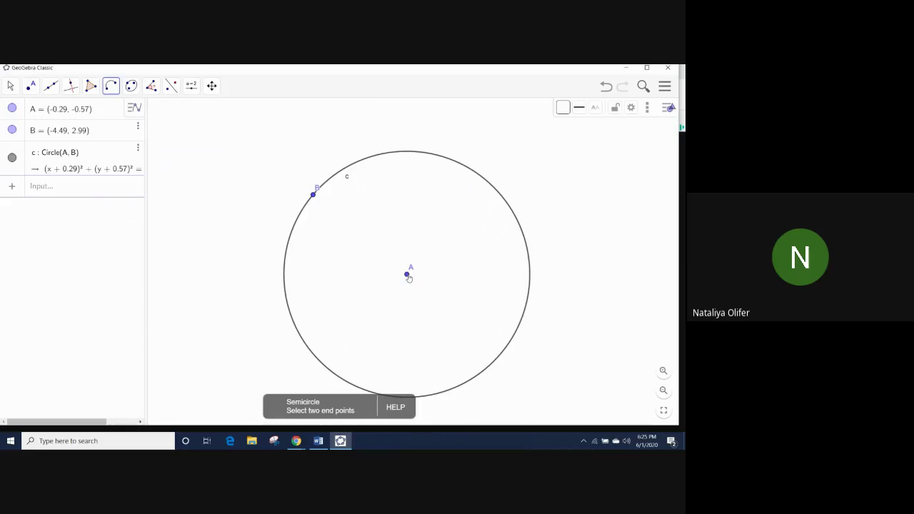
left_click(407, 274)
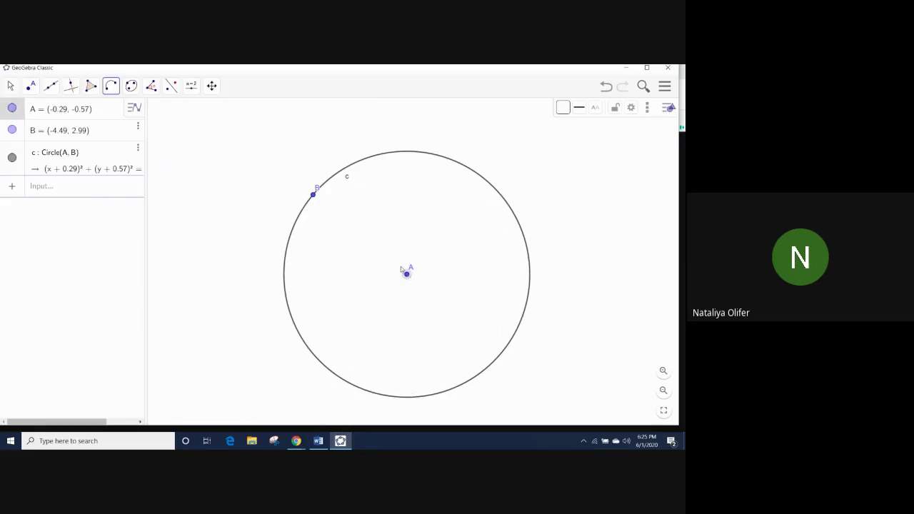
left_click(416, 152)
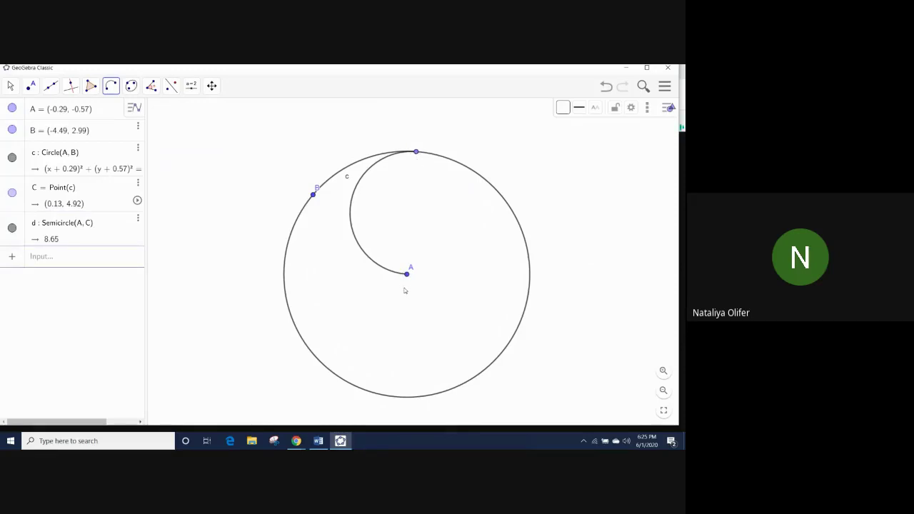
left_click(407, 274)
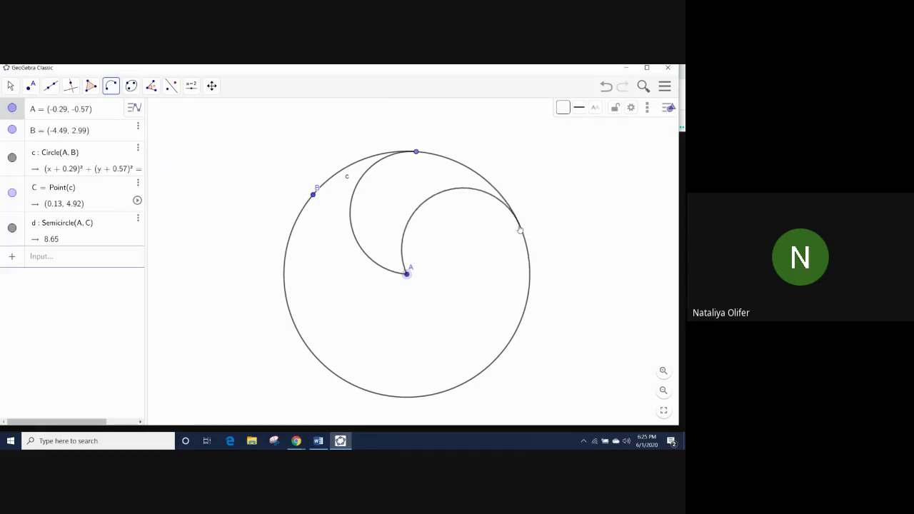
left_click(520, 228)
left_click(406, 274)
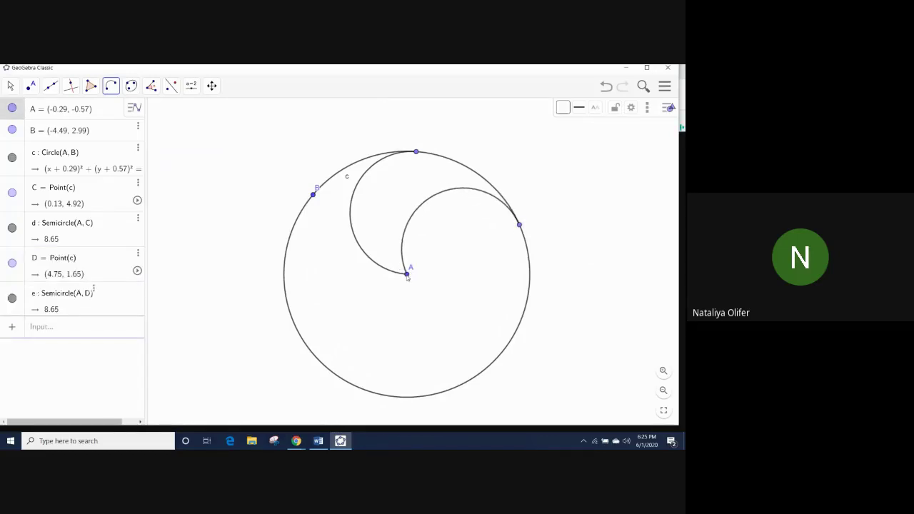
left_click(499, 355)
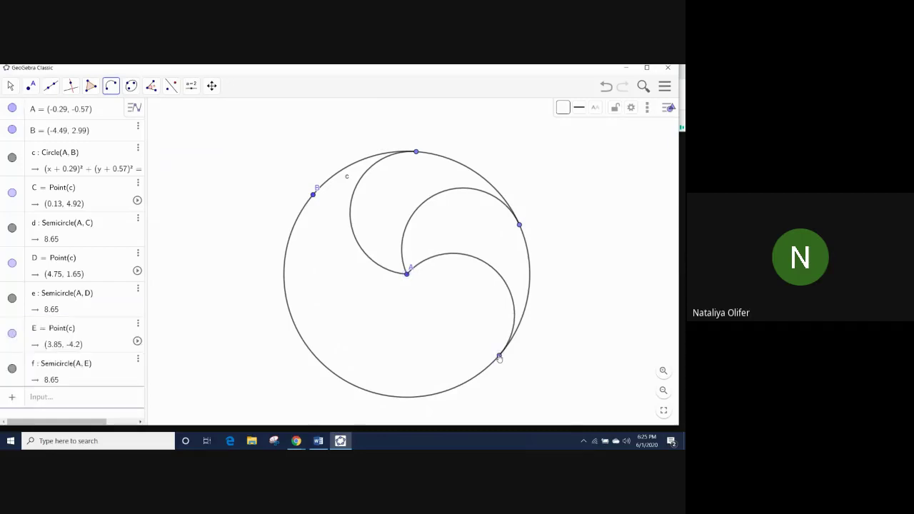
Draw three more semicircles from A to the circle's bottom, left side and upper left
left_click(407, 274)
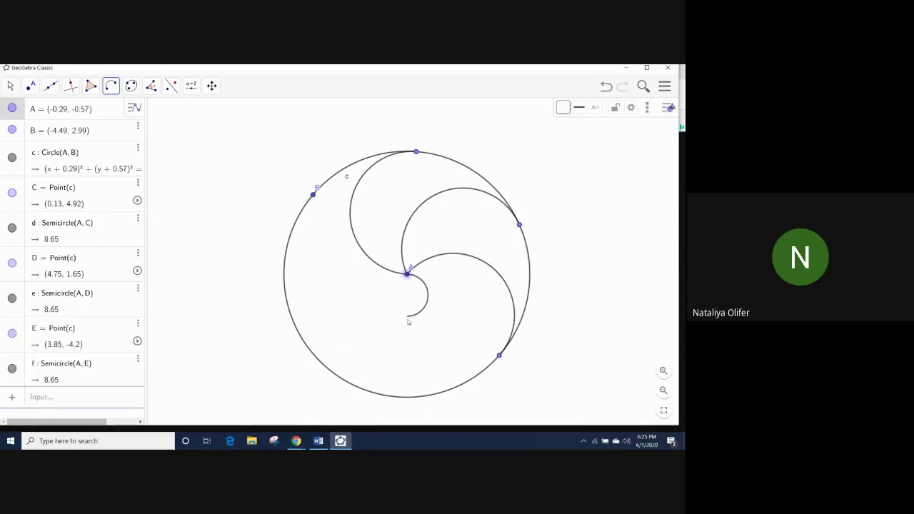
left_click(347, 381)
left_click(407, 274)
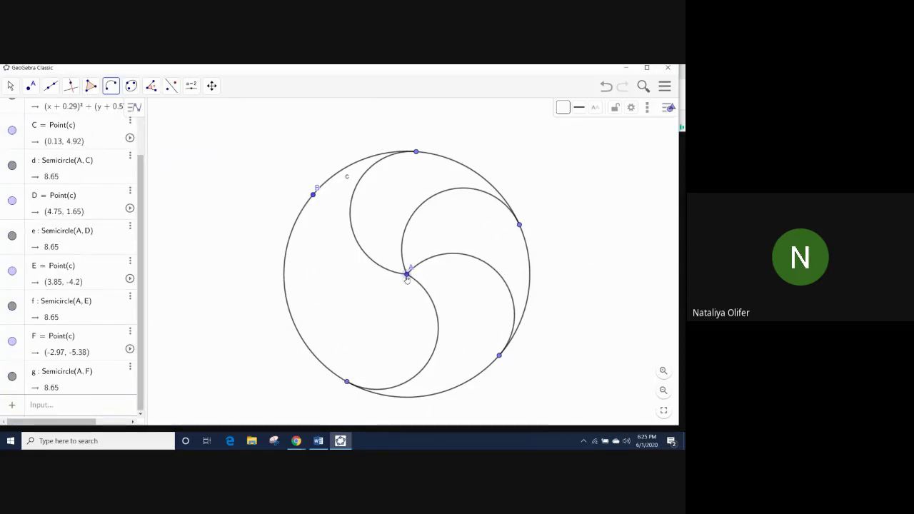
left_click(286, 303)
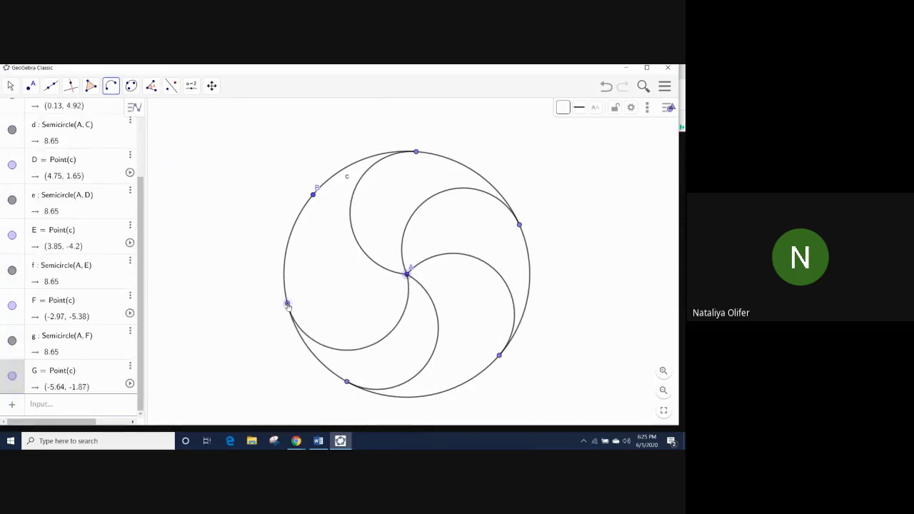
left_click(407, 274)
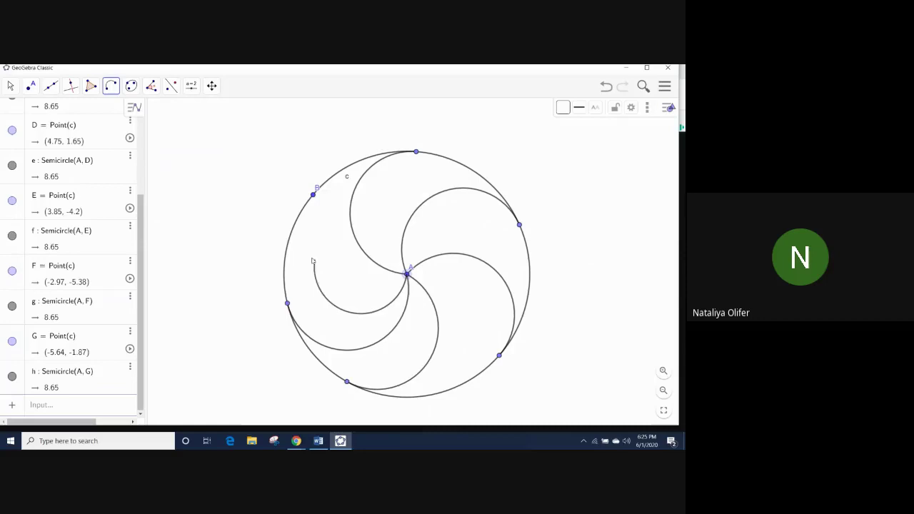
left_click(292, 229)
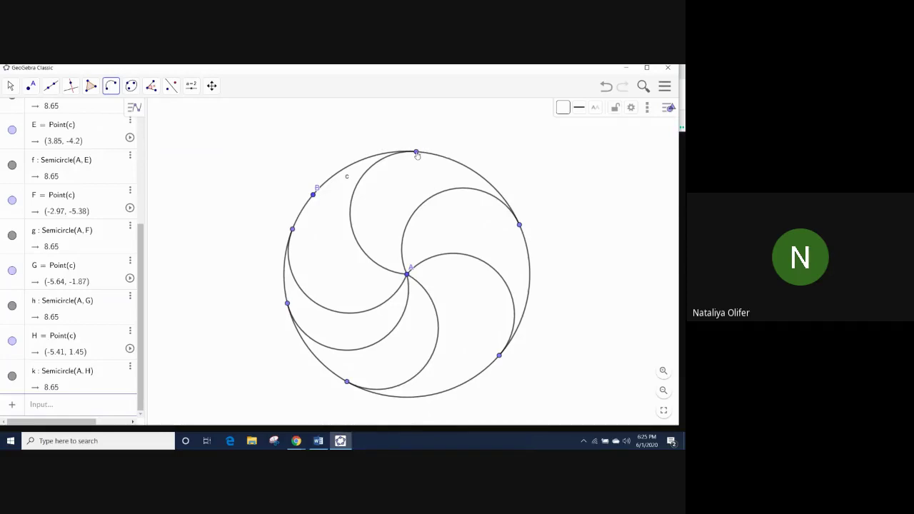
Toggle point C's label, hide the labels of B, c and A, then hide point B
right_click(417, 153)
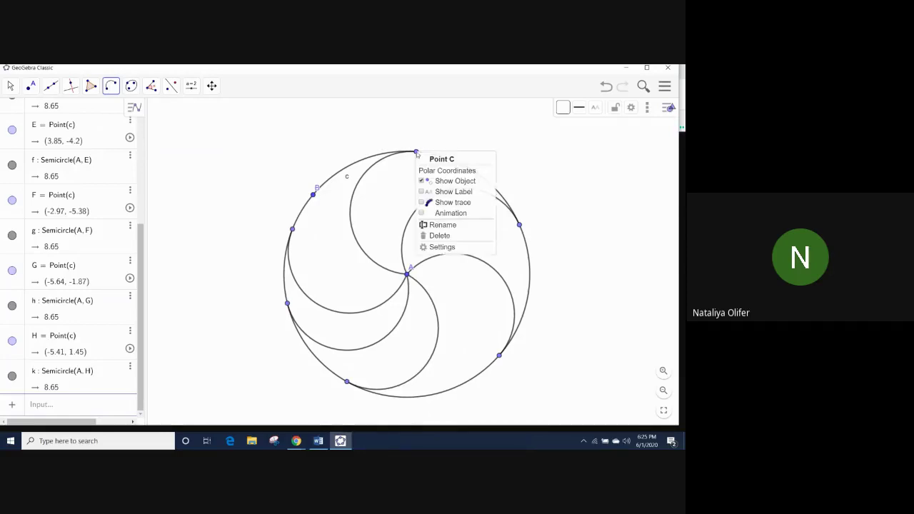
left_click(421, 192)
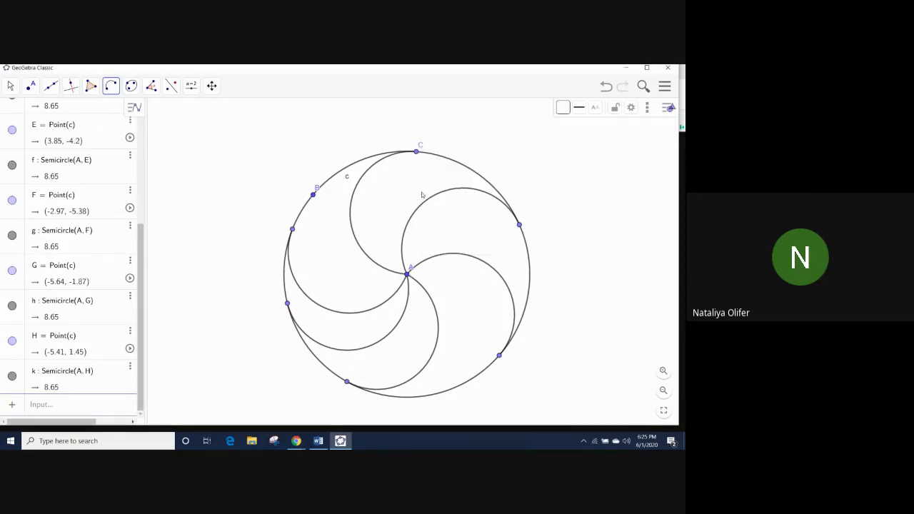
right_click(314, 196)
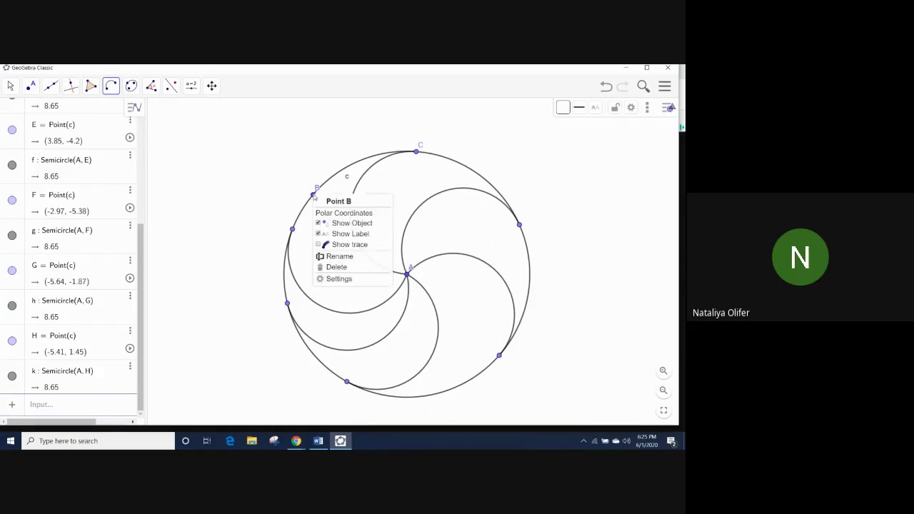
left_click(319, 235)
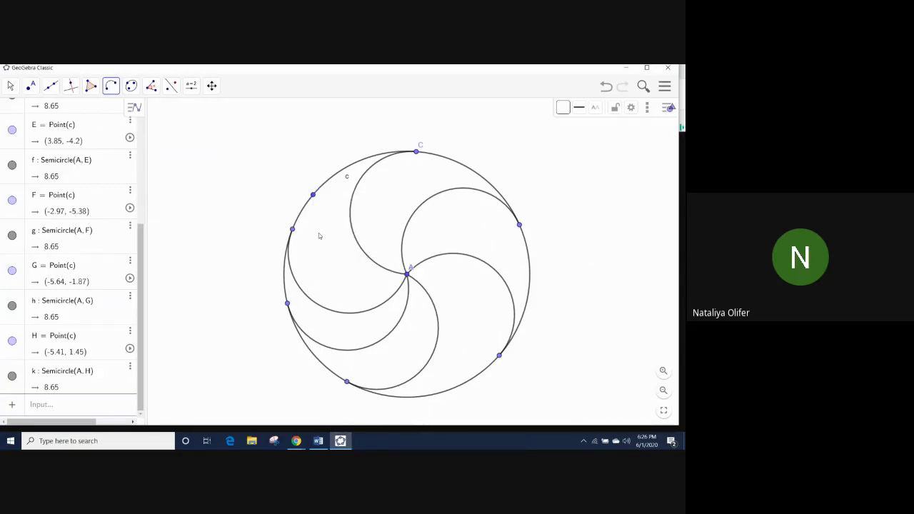
right_click(333, 178)
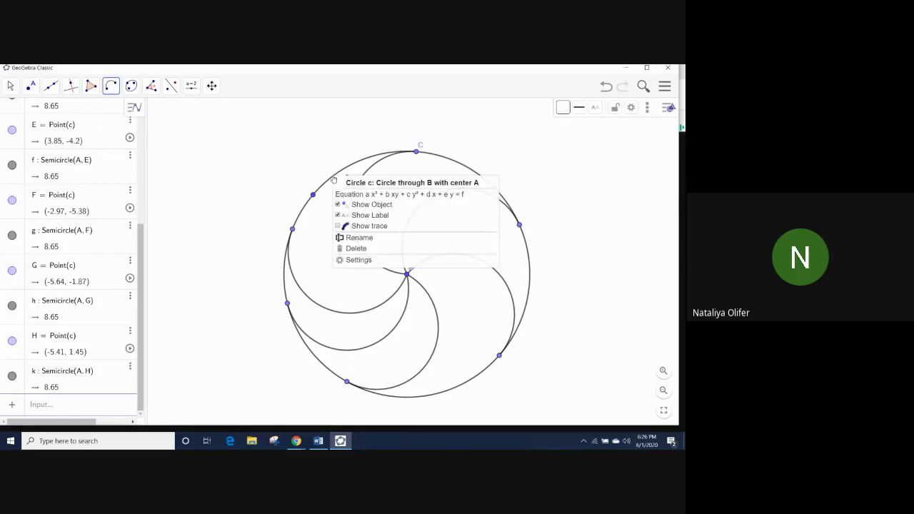
left_click(339, 216)
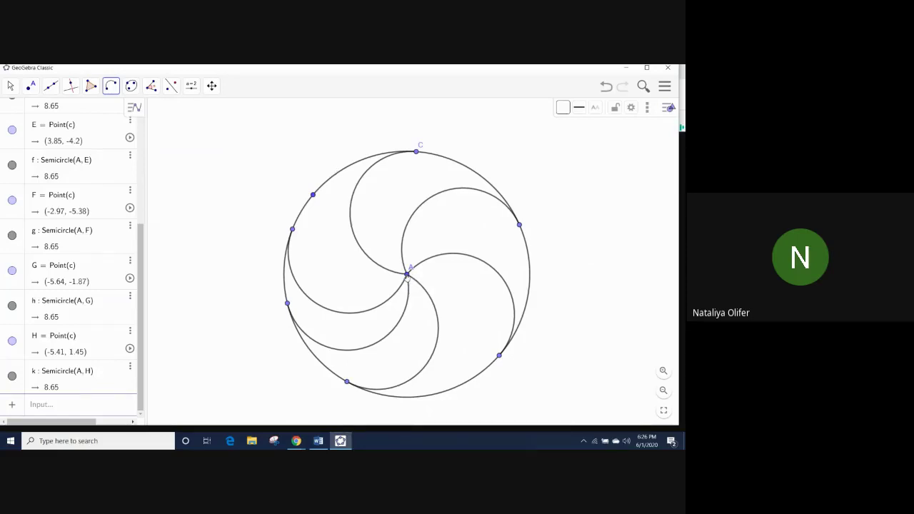
right_click(406, 275)
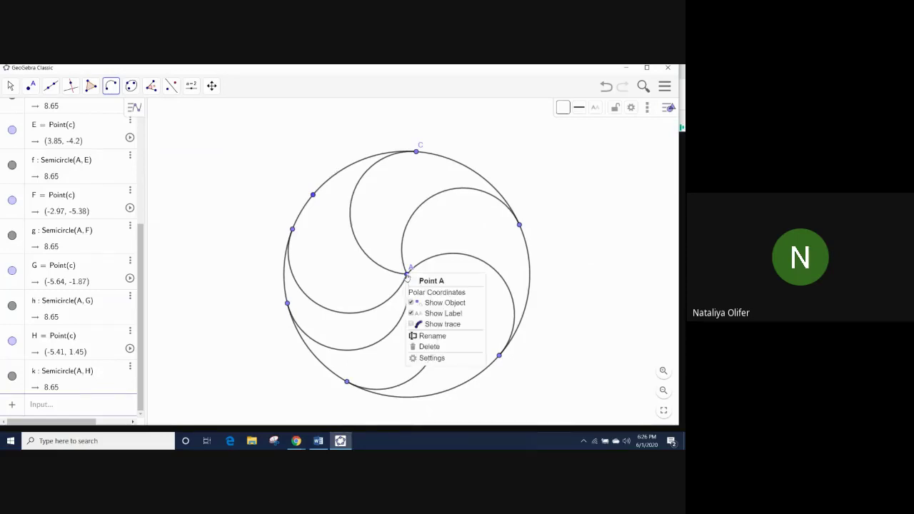
left_click(411, 314)
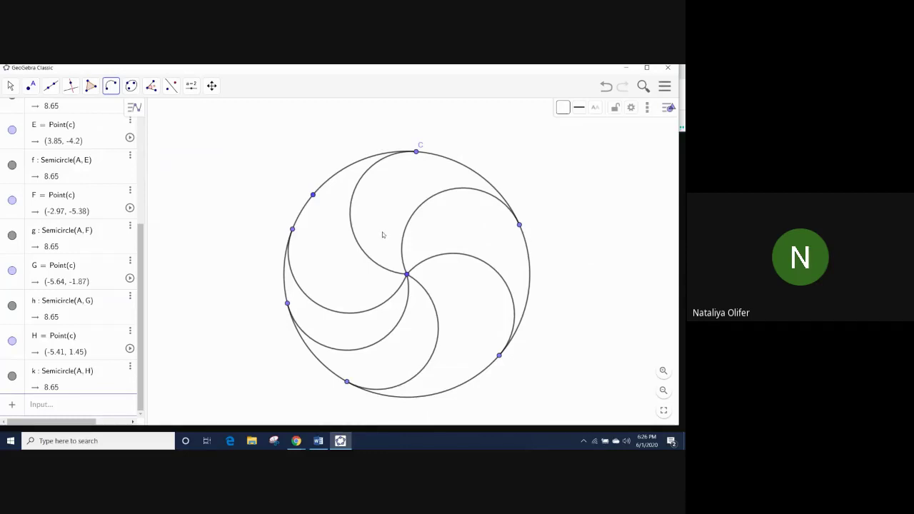
right_click(314, 195)
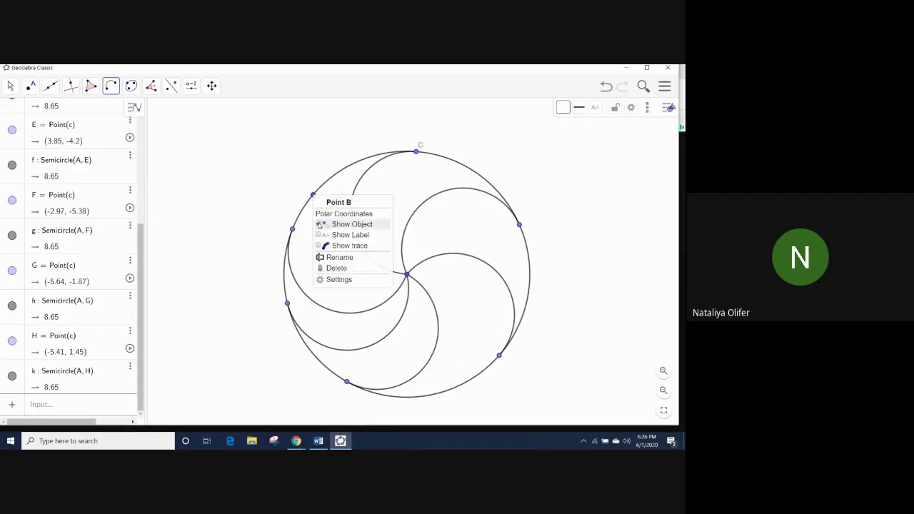
left_click(319, 225)
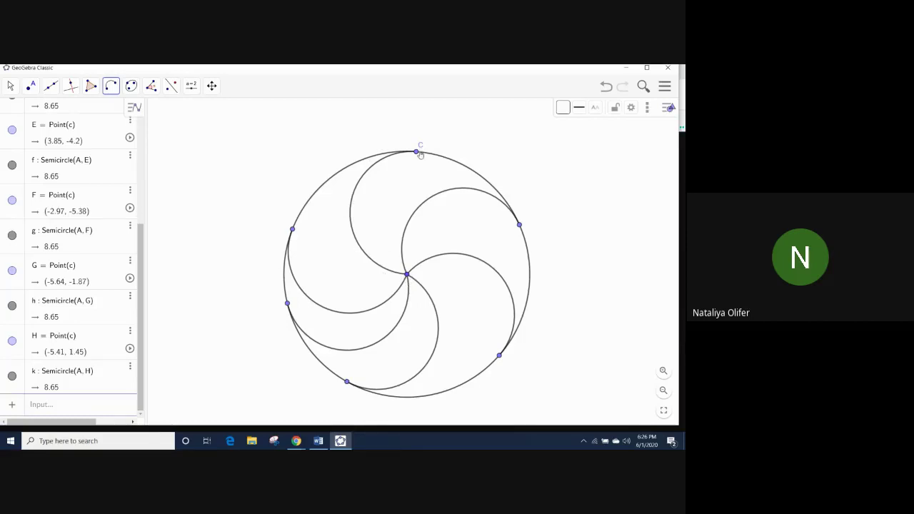
Set semicircle d's Advanced dynamic colours to Red x(C), Green y(C), Blue 5x(C)
right_click(351, 212)
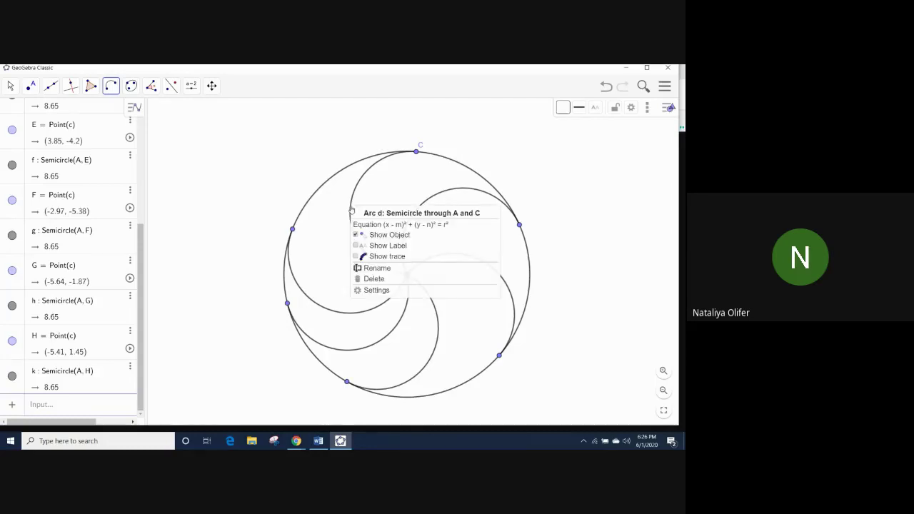
left_click(374, 290)
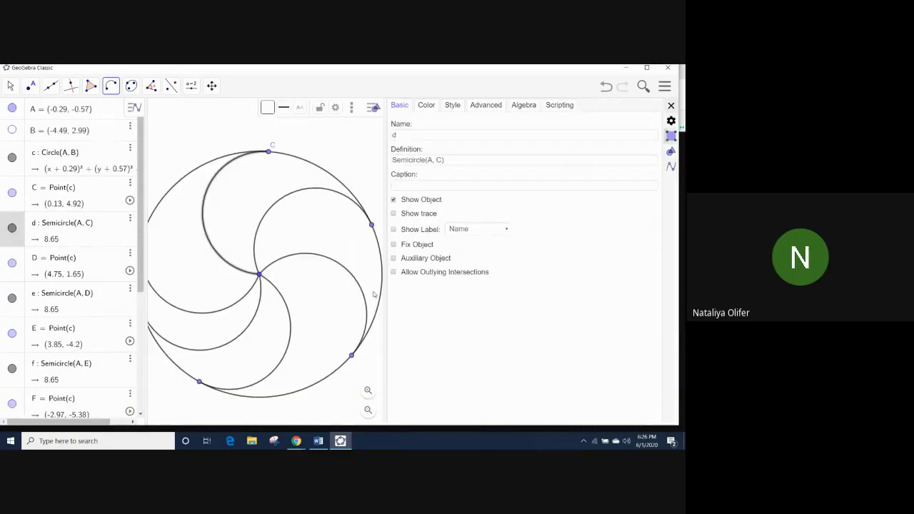
left_click(487, 106)
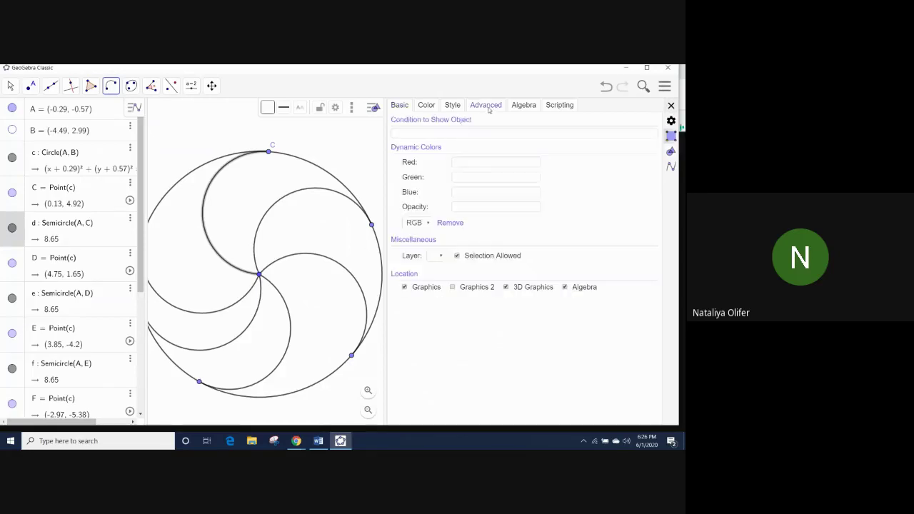
left_click(461, 162)
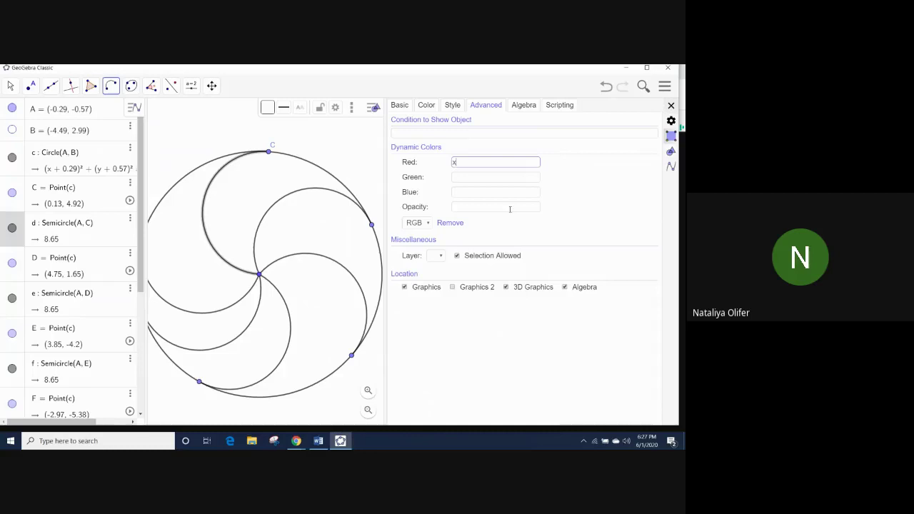
type("(C")
left_click(464, 179)
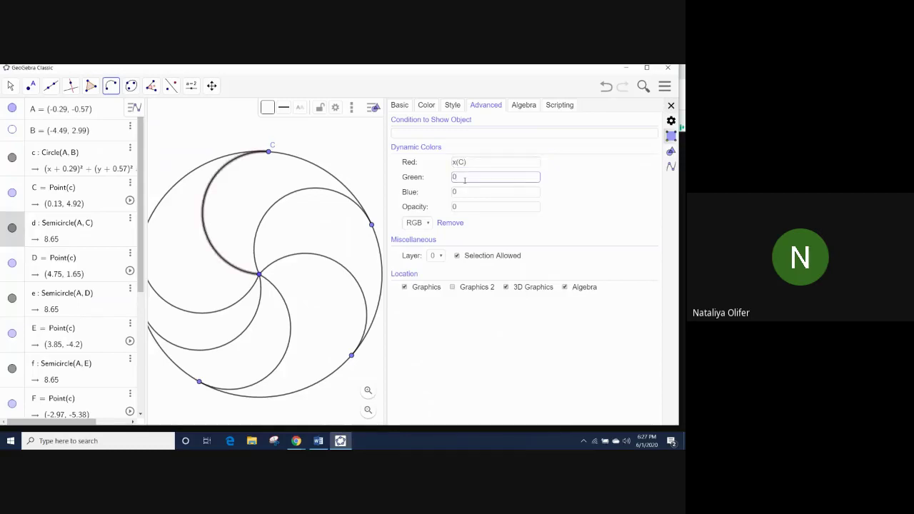
key("BackSpace")
type("y(C")
left_click(461, 191)
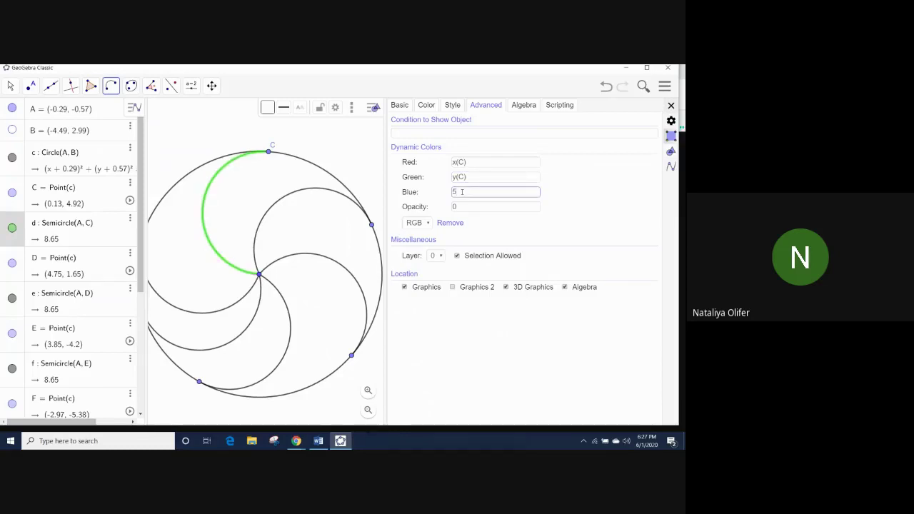
type("5x(C")
key("Return")
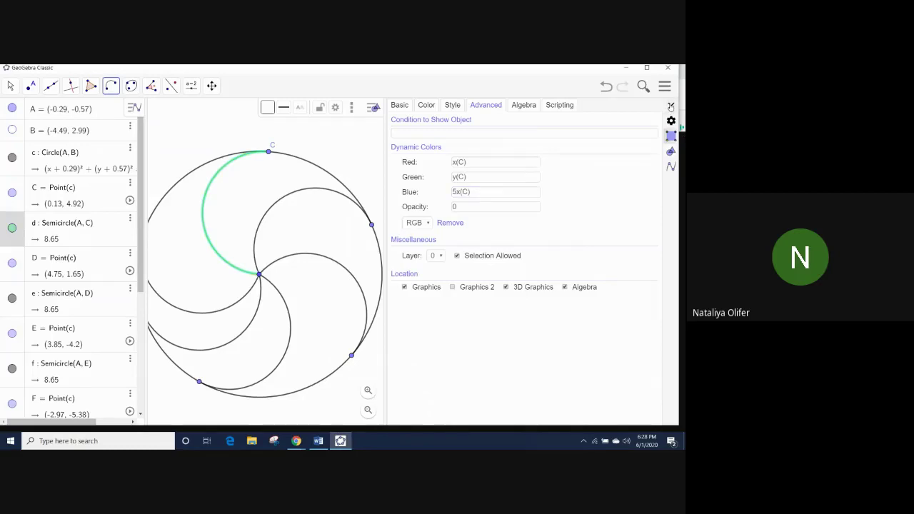
left_click(670, 106)
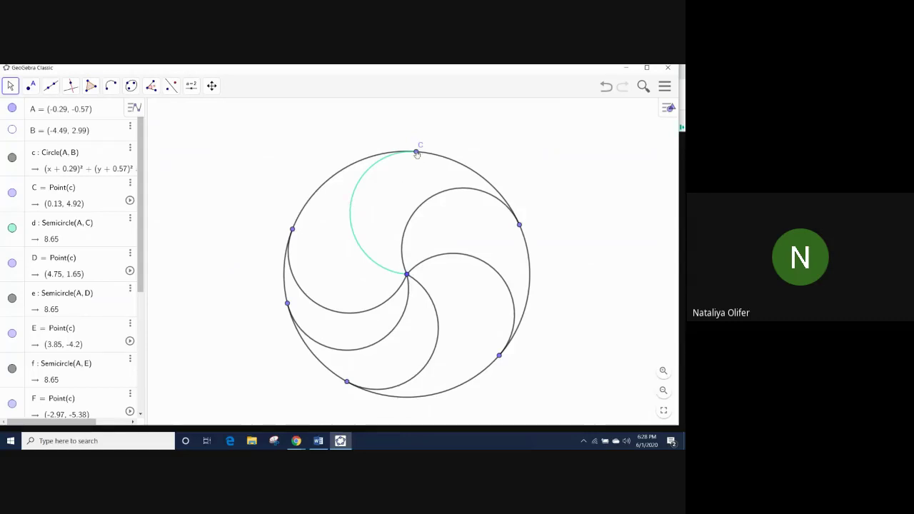
Turn on Animation for points C, H, G, F, E and D on circle c
right_click(417, 152)
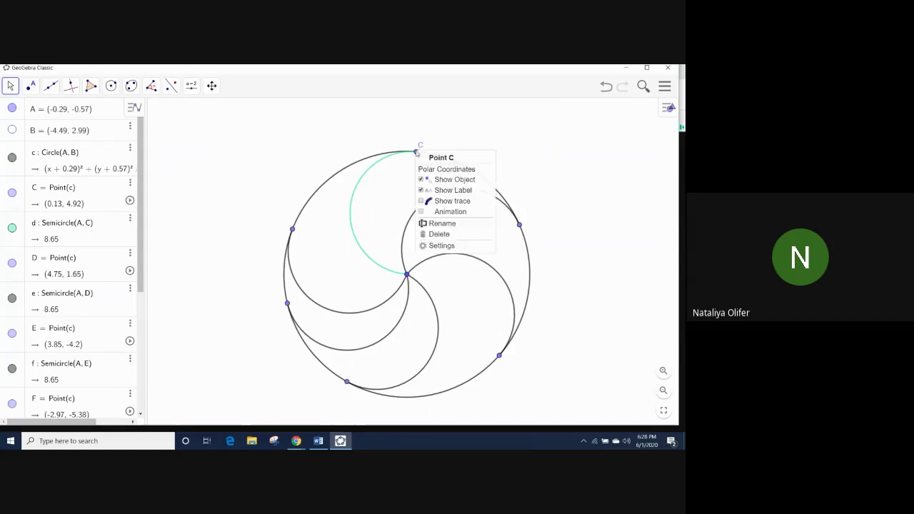
left_click(450, 212)
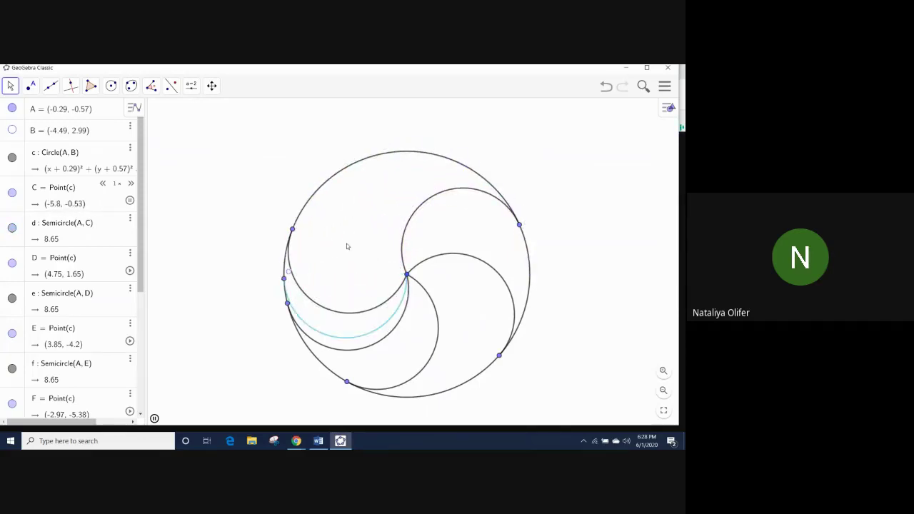
right_click(293, 231)
left_click(317, 291)
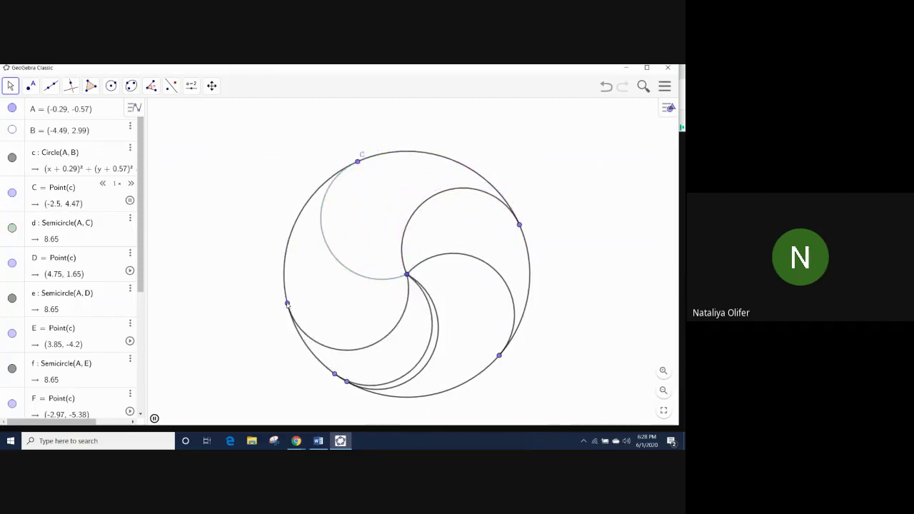
right_click(288, 304)
left_click(309, 363)
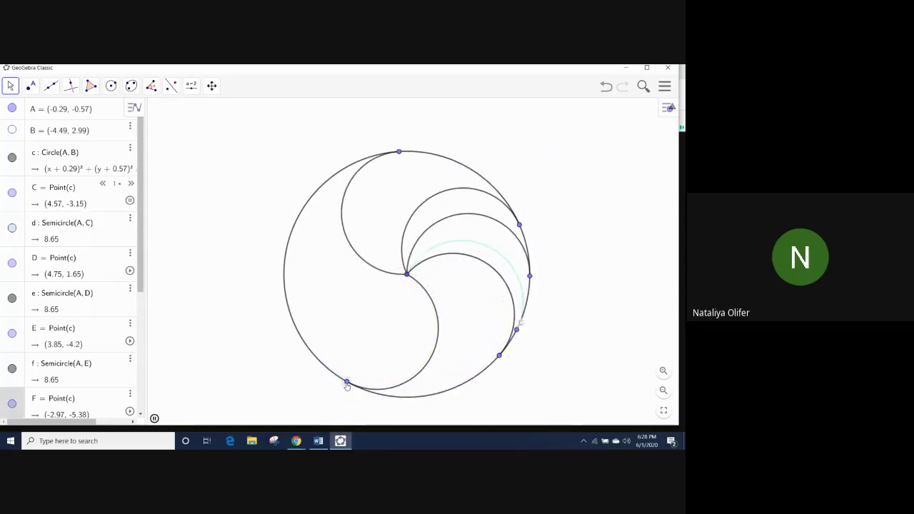
right_click(346, 383)
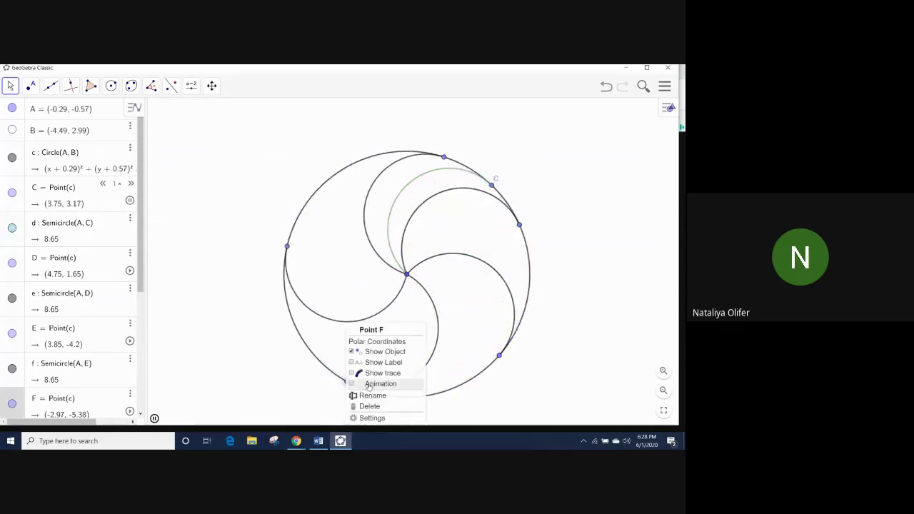
left_click(379, 381)
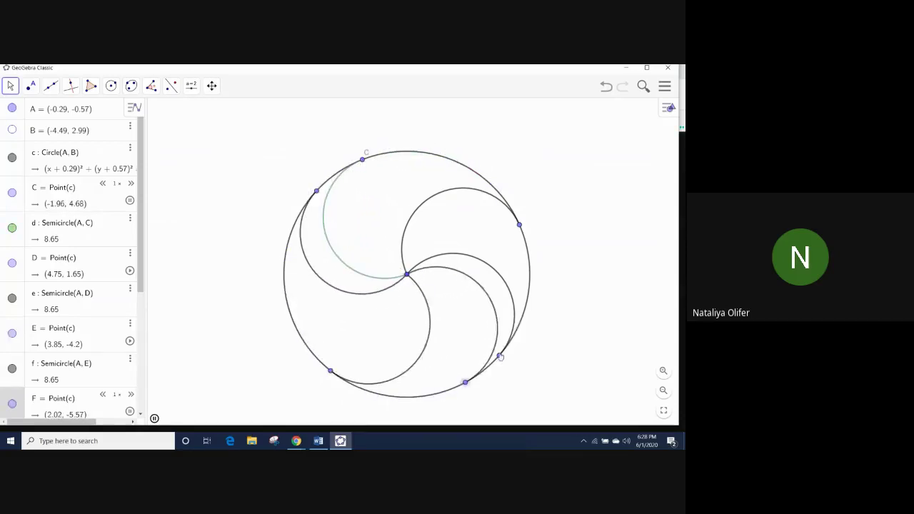
right_click(499, 356)
left_click(521, 384)
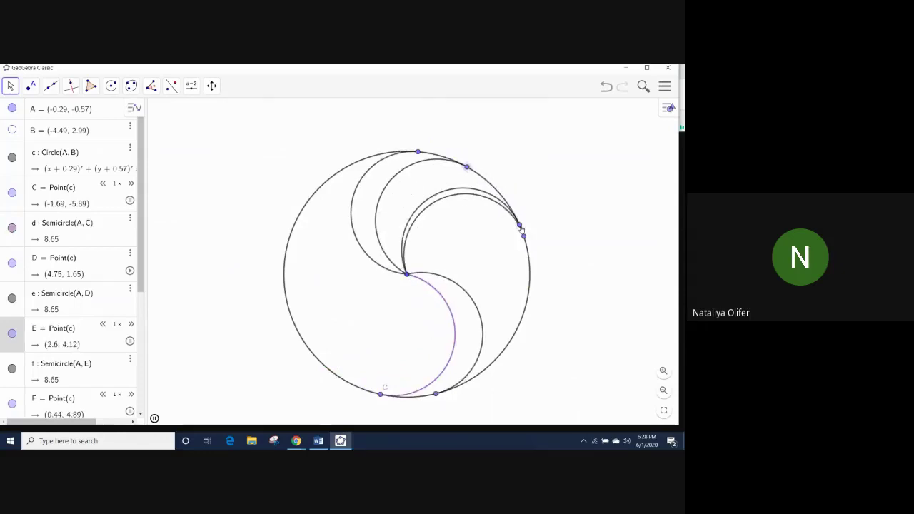
right_click(520, 226)
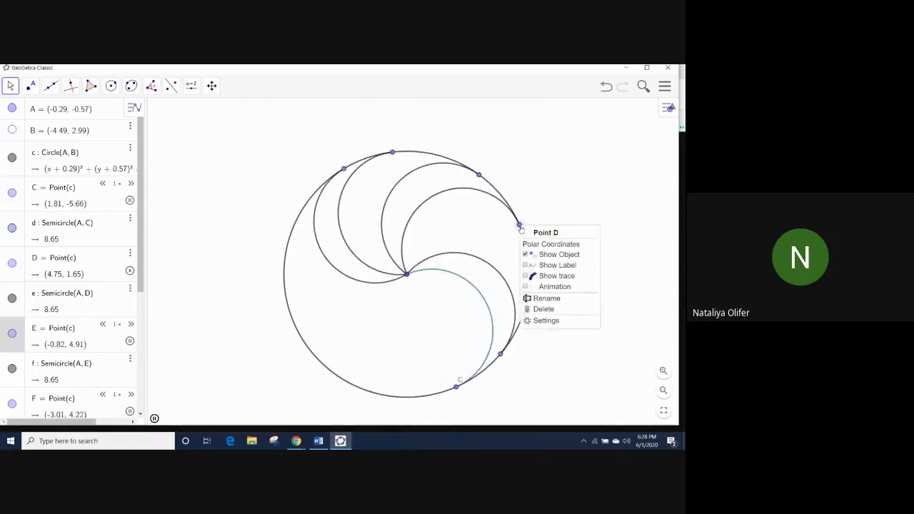
left_click(551, 286)
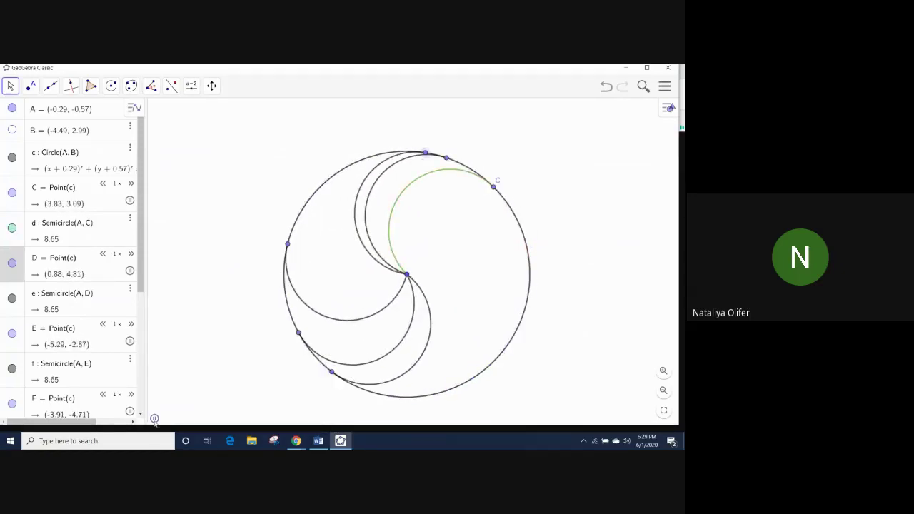
Pause the animation, enable Show trace on arc d, and play the animation again
left_click(154, 418)
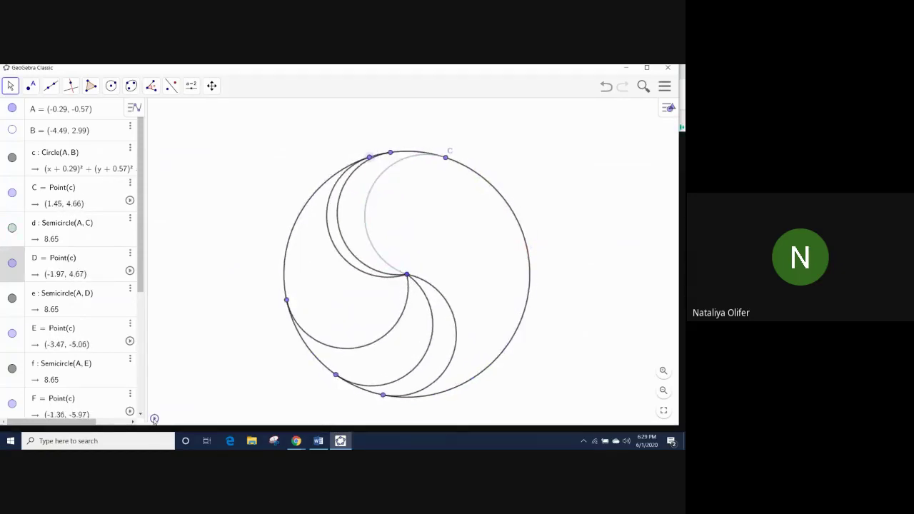
right_click(384, 175)
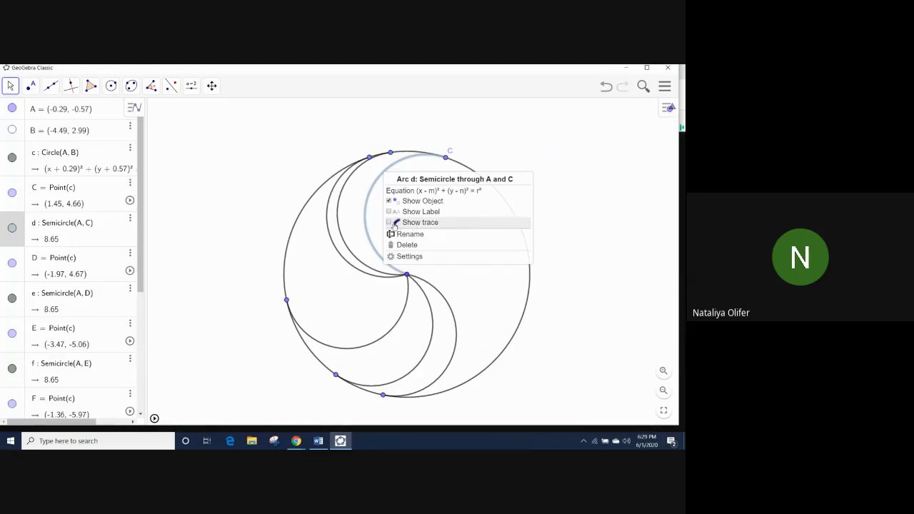
left_click(393, 222)
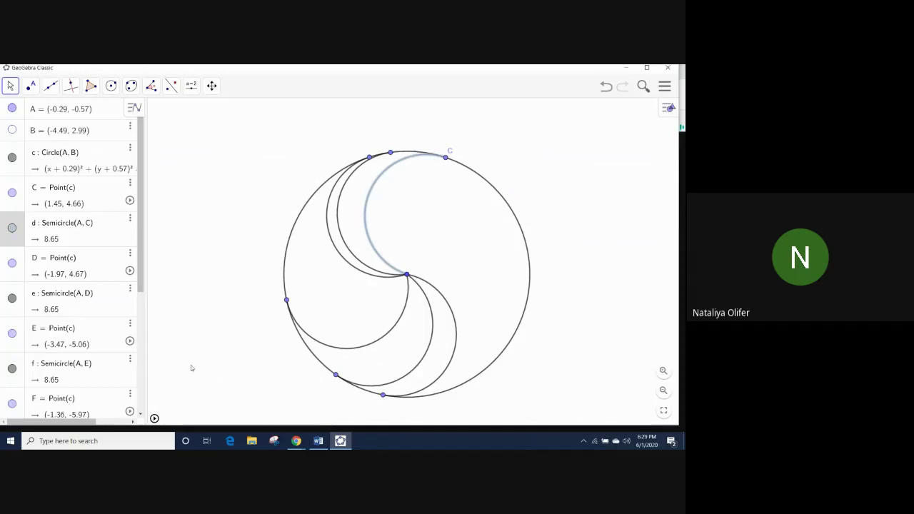
left_click(154, 417)
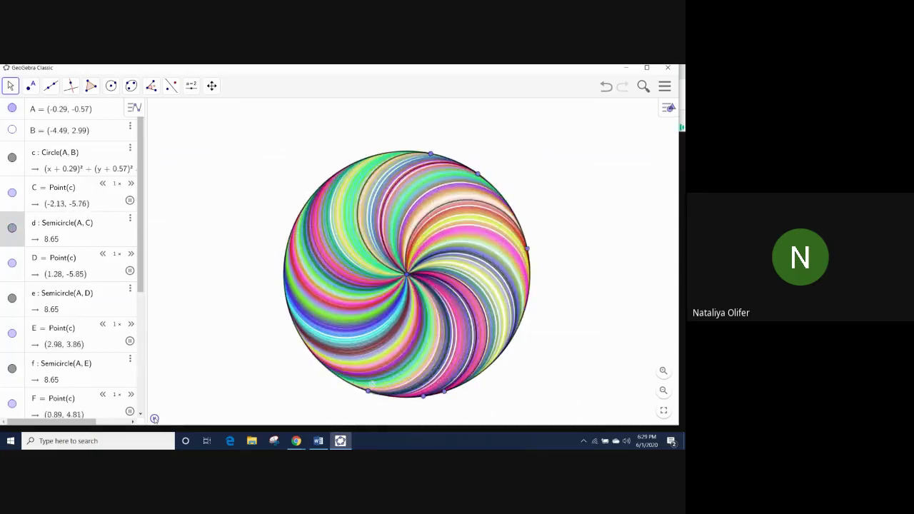
Pause the animation and hide points F, E, H and D
left_click(154, 418)
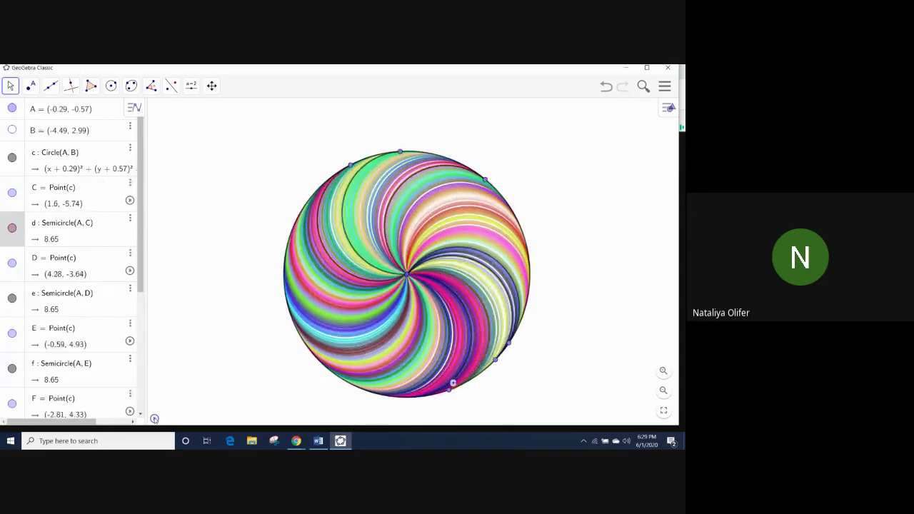
right_click(352, 168)
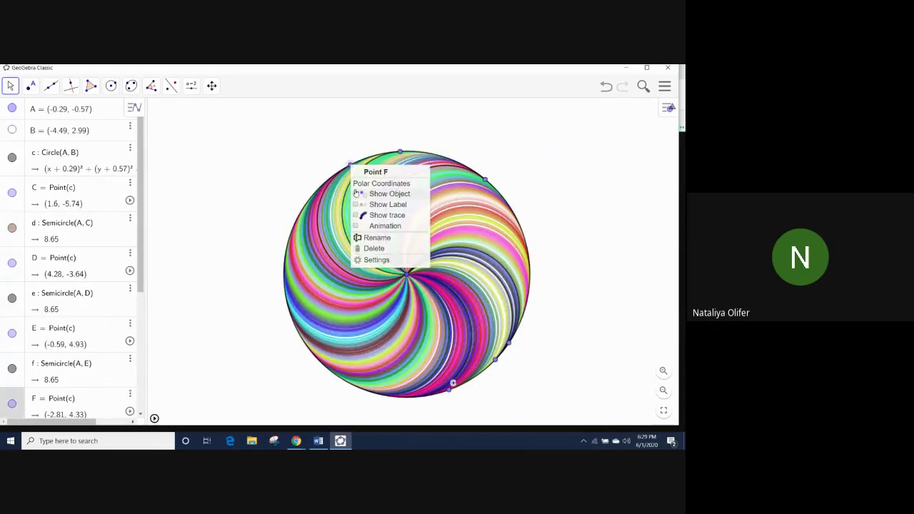
left_click(355, 193)
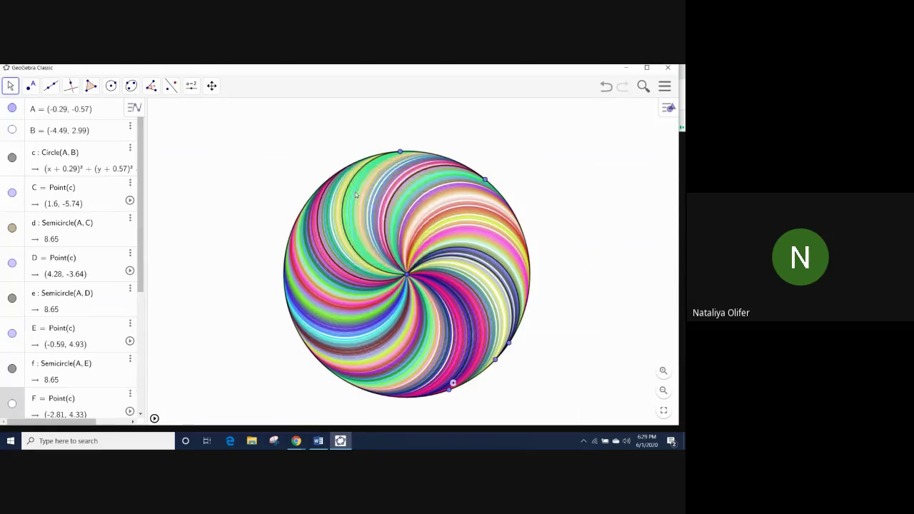
right_click(400, 153)
left_click(421, 181)
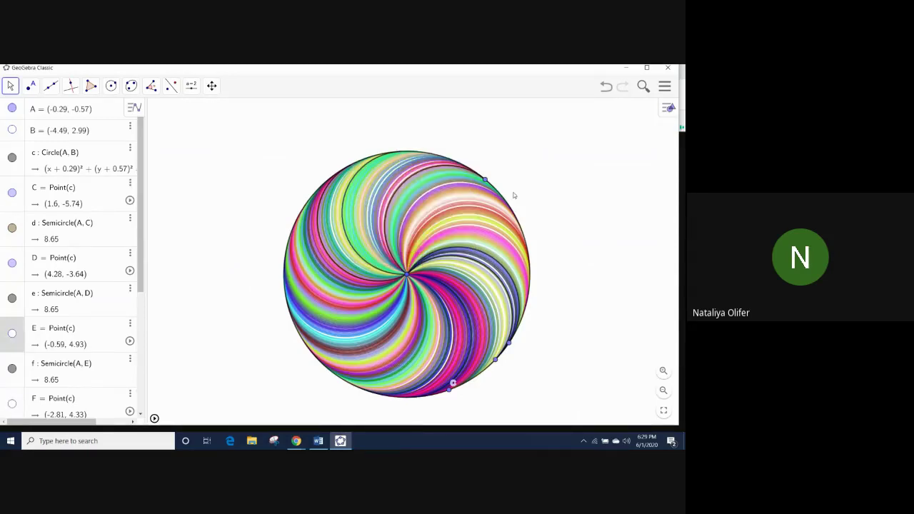
right_click(485, 181)
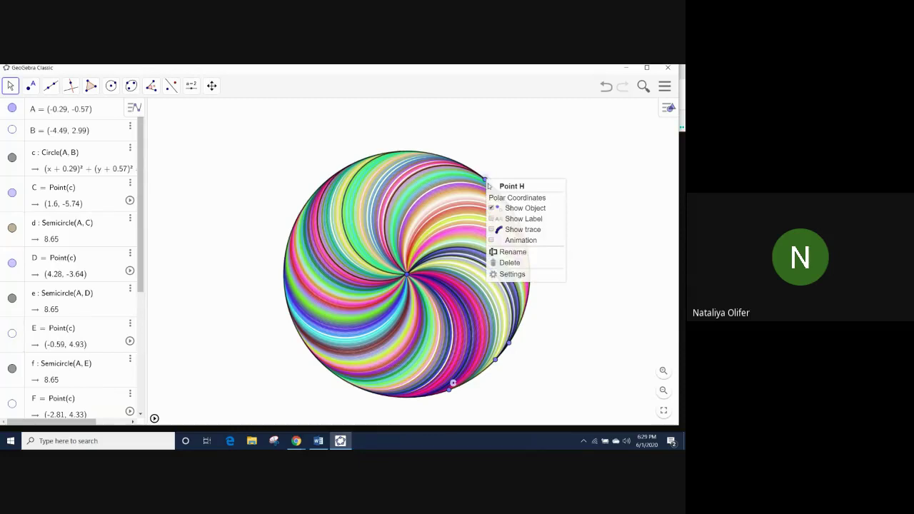
left_click(510, 207)
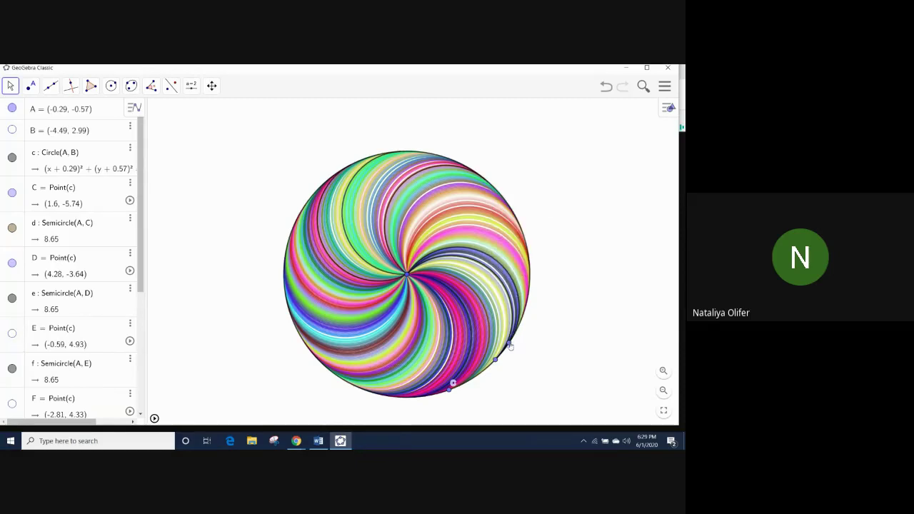
right_click(510, 345)
left_click(515, 350)
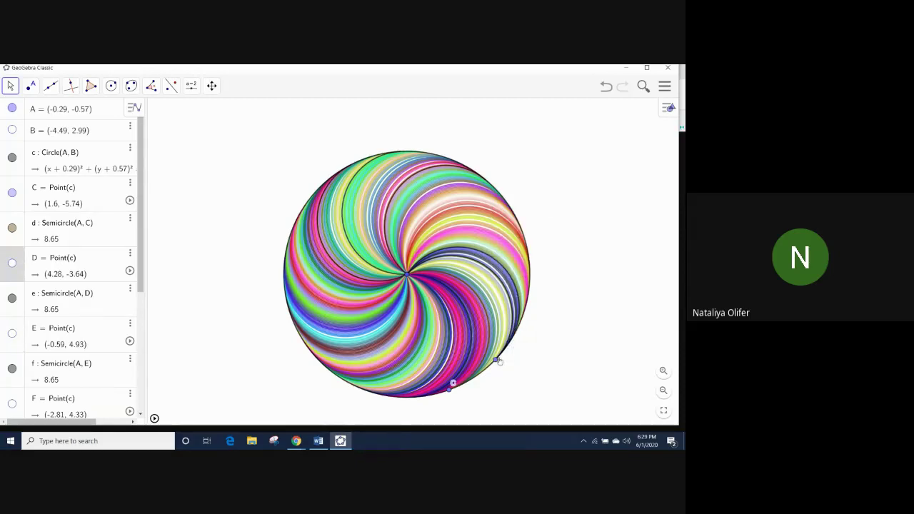
Hide the remaining edge point, point C and centre A, then replay and pause the animation
right_click(496, 362)
left_click(509, 350)
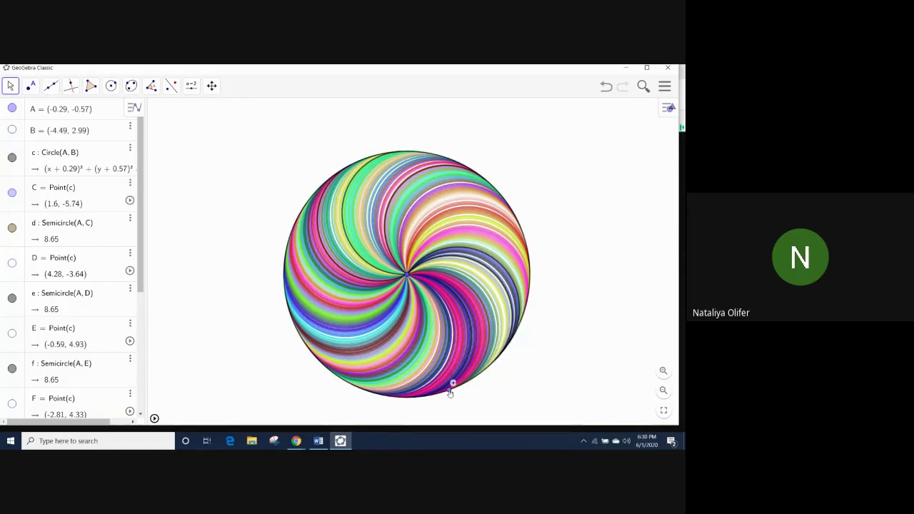
right_click(451, 390)
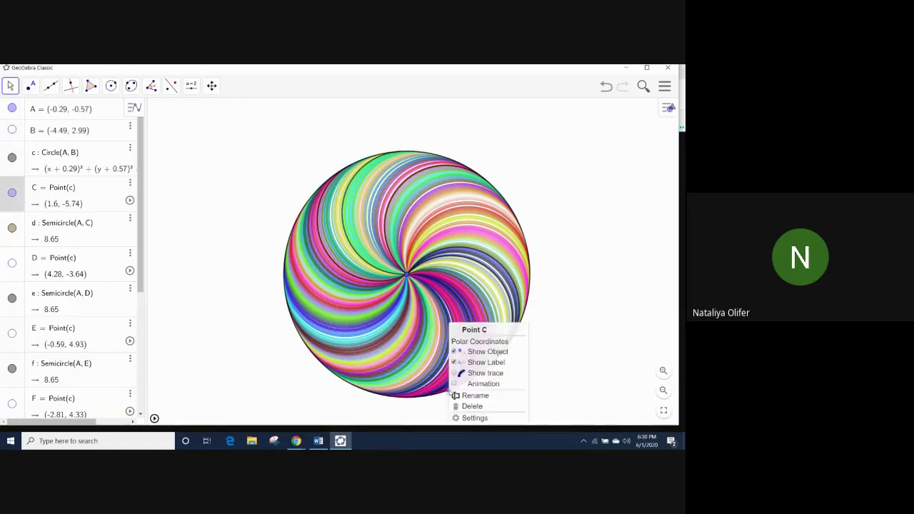
left_click(454, 353)
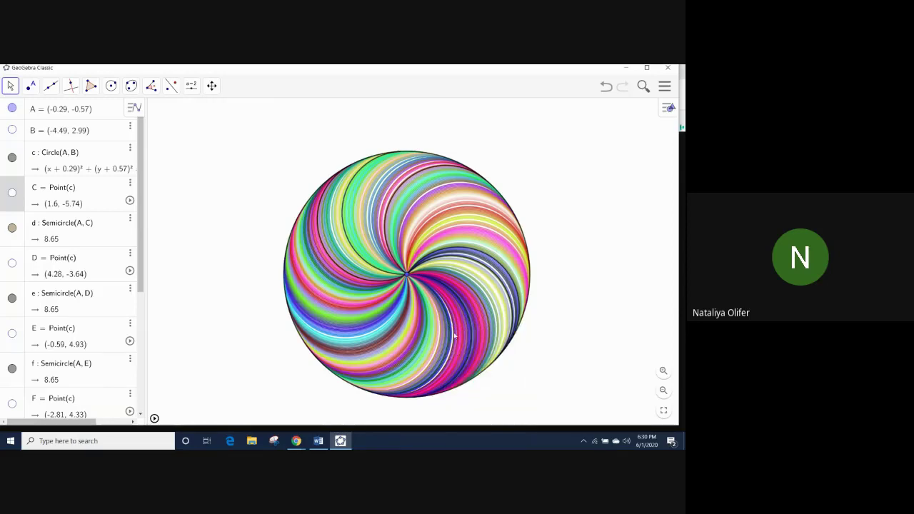
right_click(407, 278)
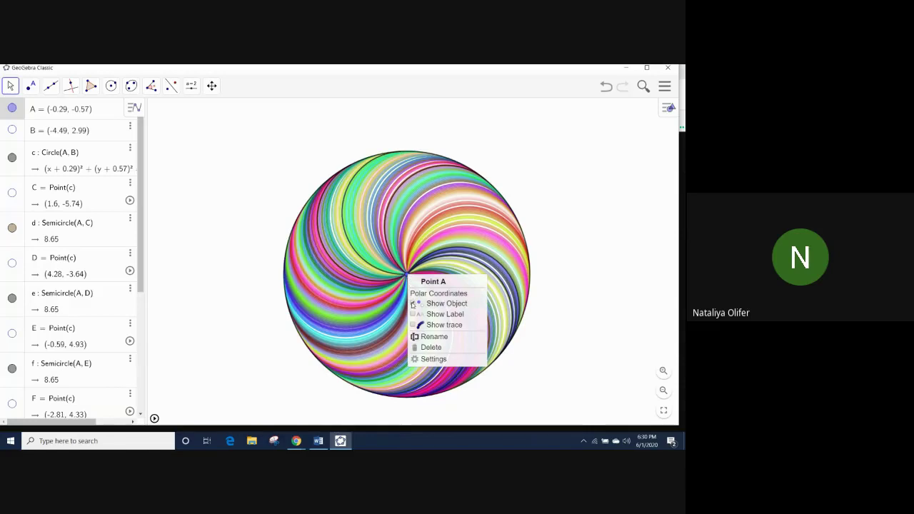
left_click(412, 305)
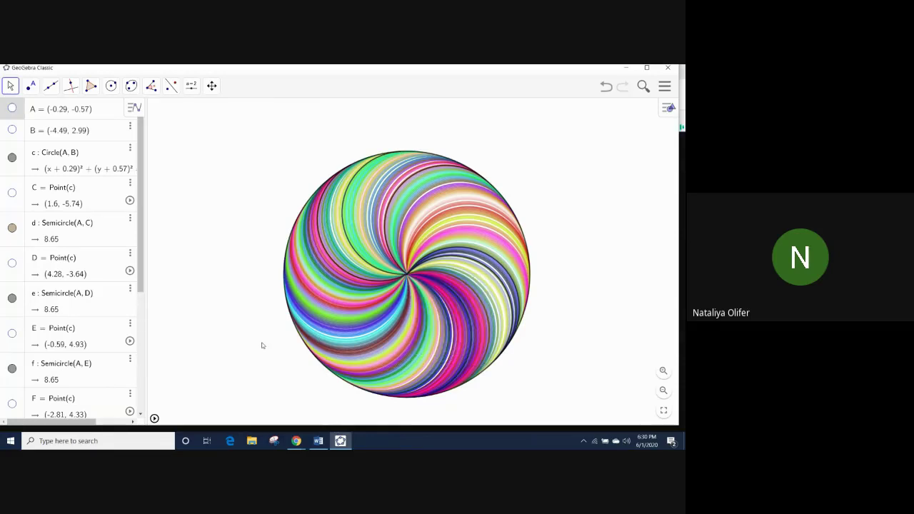
left_click(154, 418)
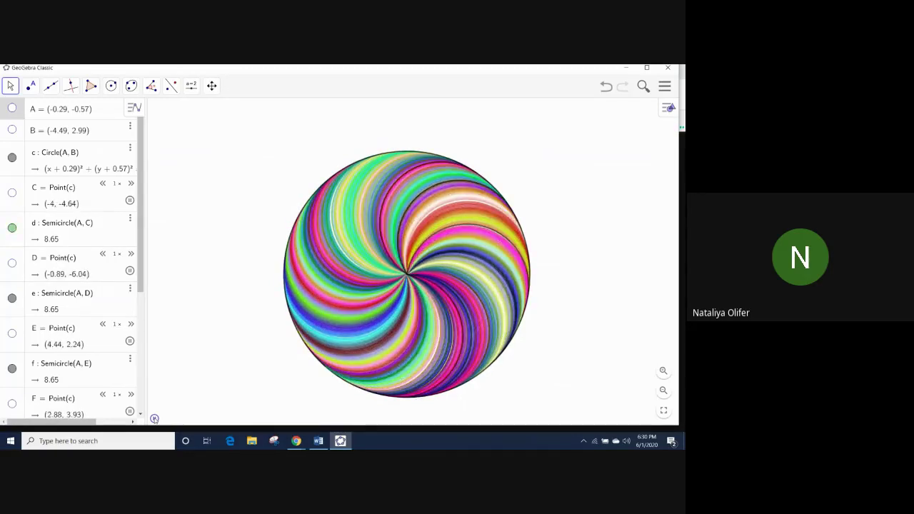
left_click(154, 418)
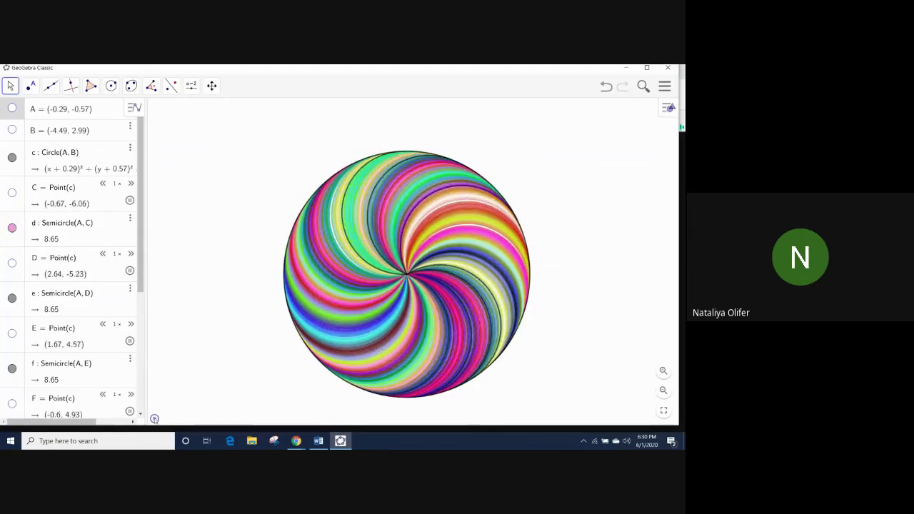
Start saving from the menu, then dismiss the sign-in window and cancel the save
left_click(664, 86)
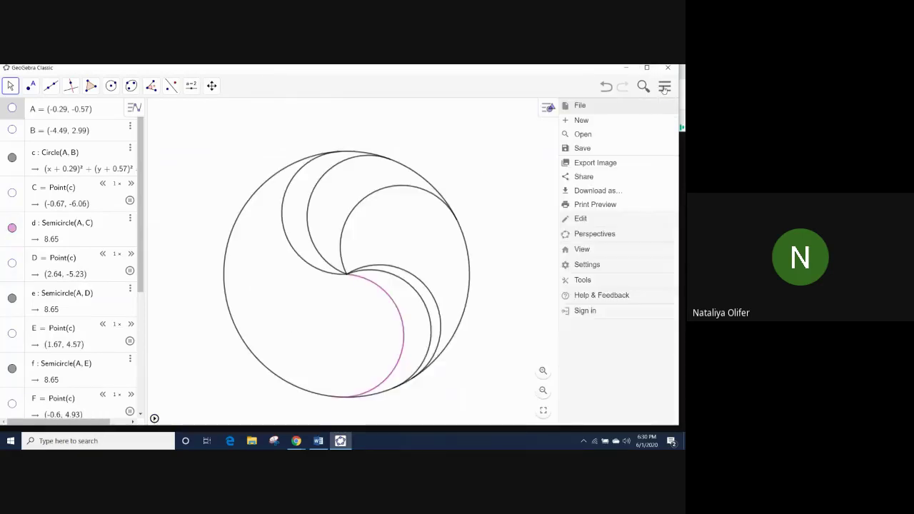
left_click(607, 149)
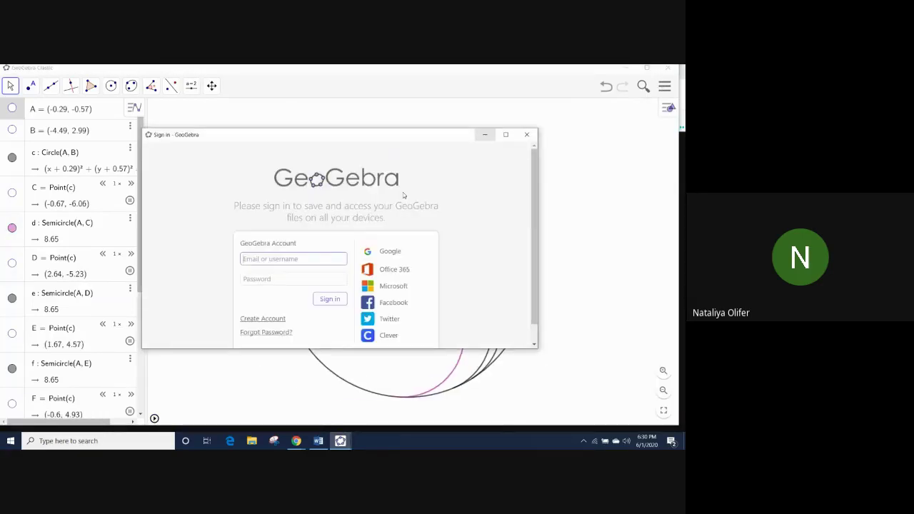
left_click(528, 135)
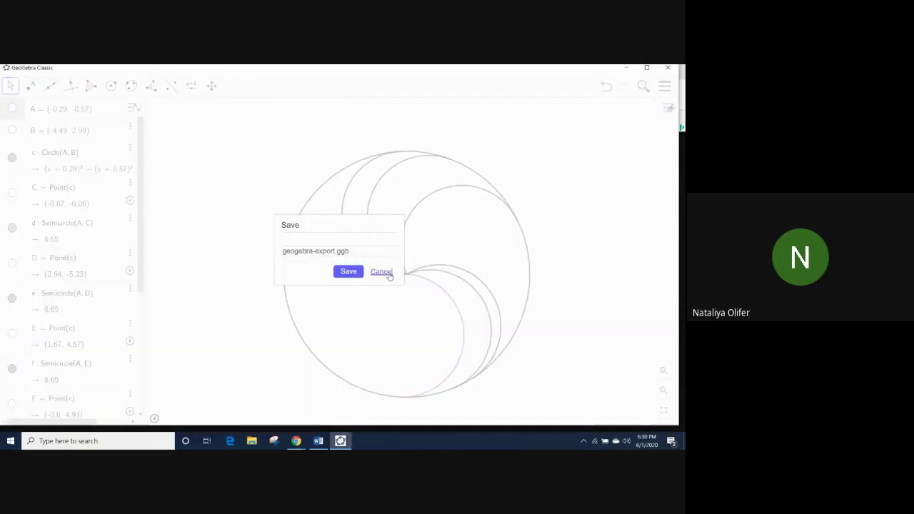
left_click(381, 272)
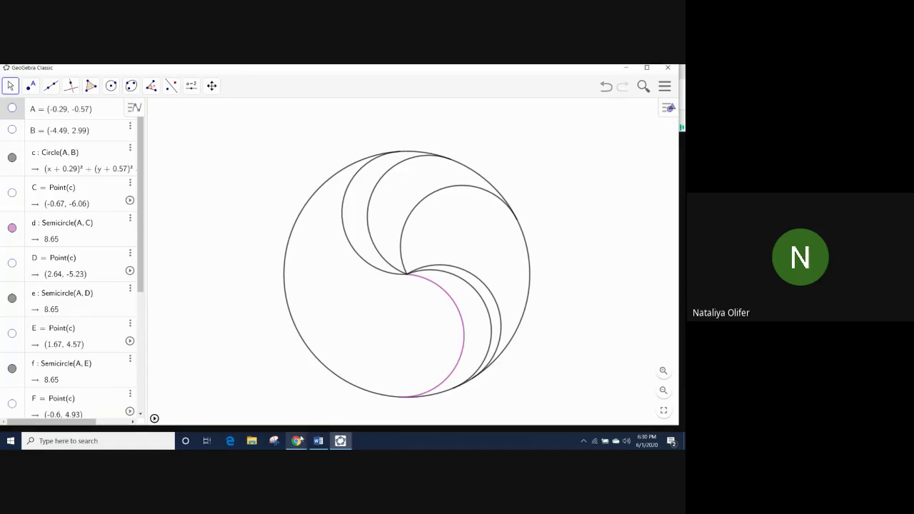
In the Google Meet window, choose Stop recording from More options
mouse_move(300, 439)
left_click(284, 417)
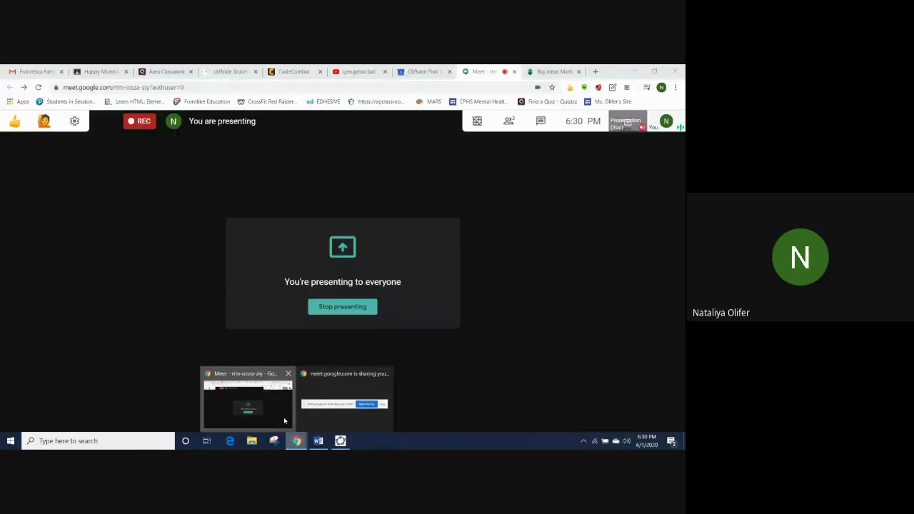
left_click(672, 413)
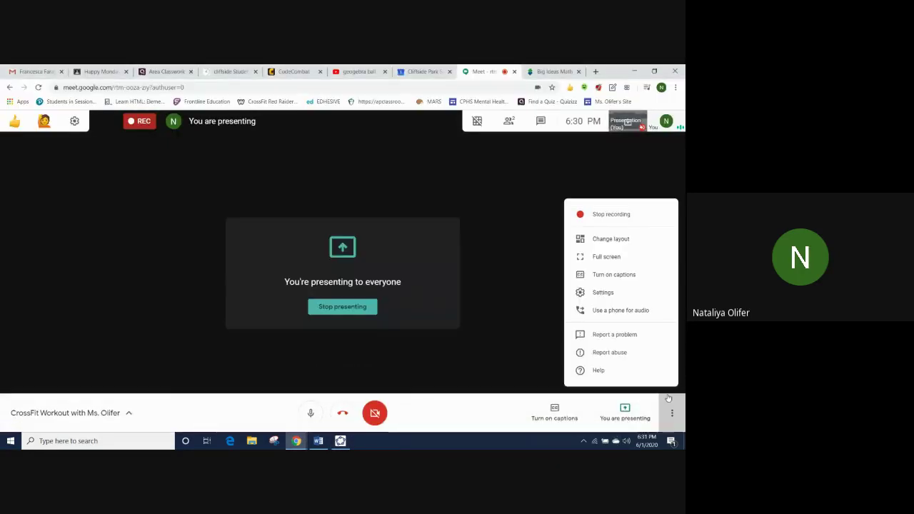
left_click(603, 215)
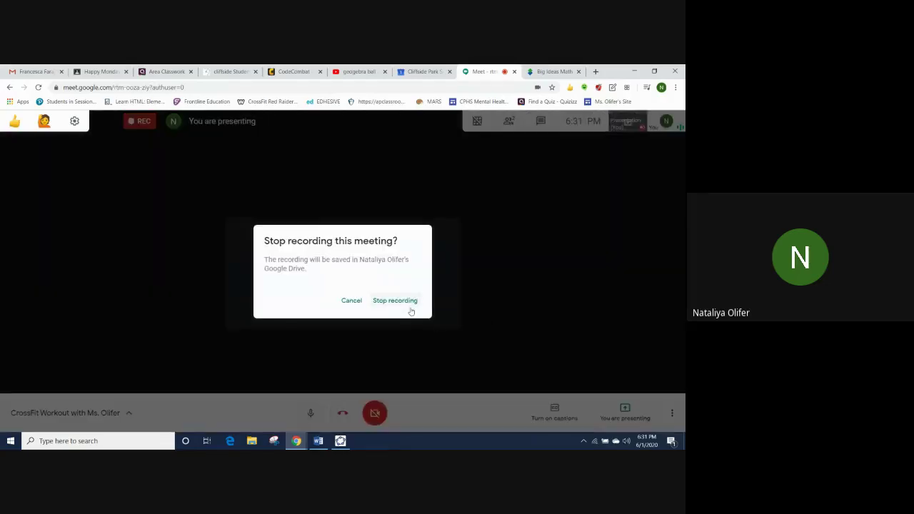